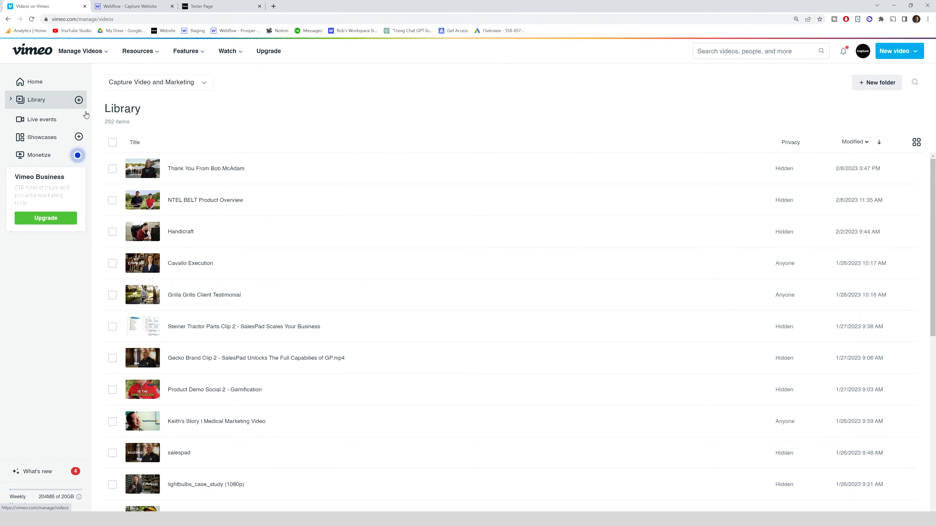
# - Browse the video library and preview it as a thumbnail grid before returning to the list view
pyautogui.scroll(-5, 396, 269)
pyautogui.scroll(5, 413, 315)
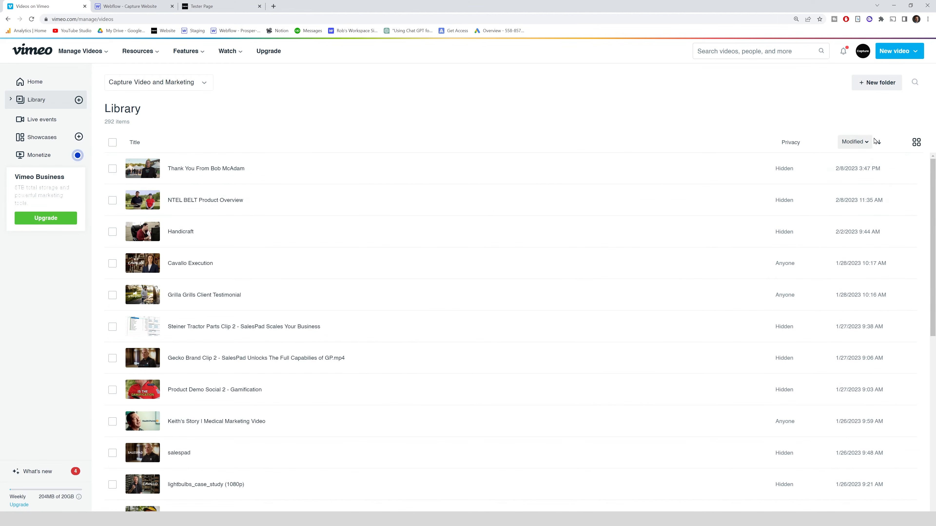
pyautogui.click(916, 142)
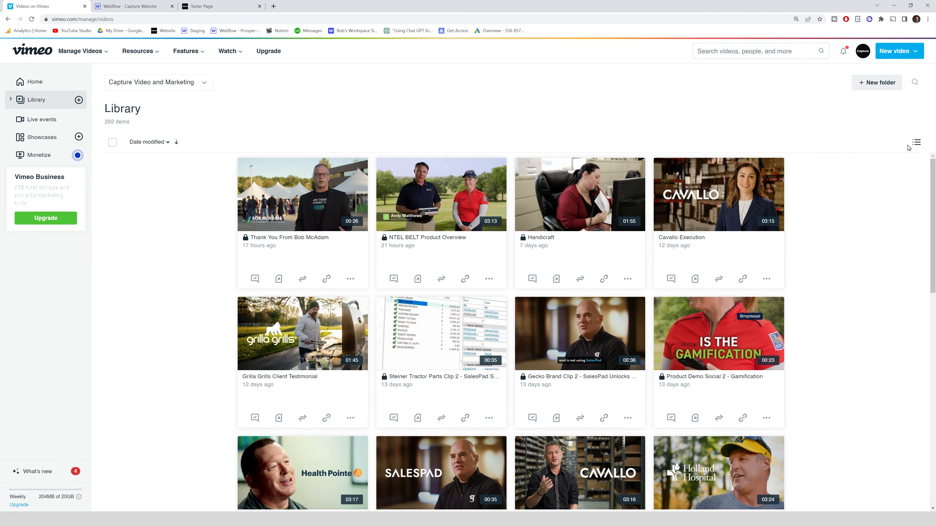
pyautogui.click(914, 143)
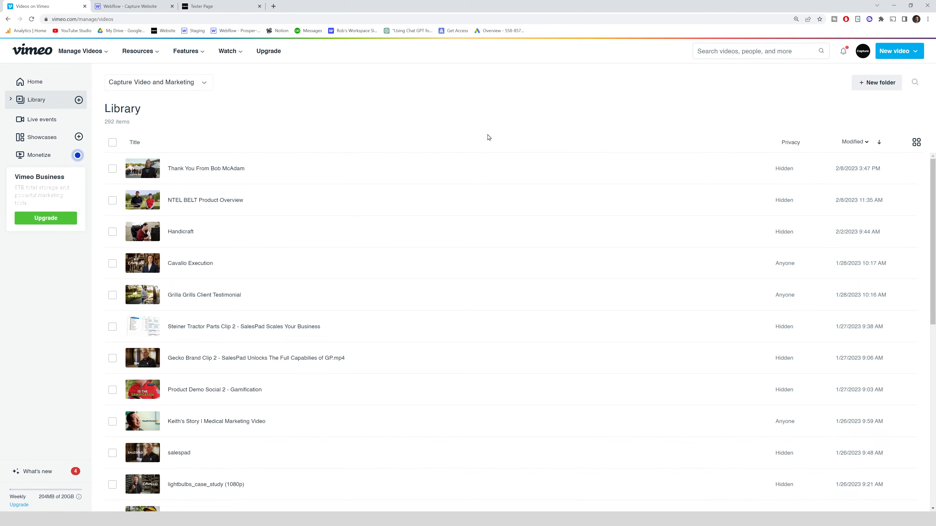
# - Upload the video file Brian_Short.mp4 from the Desktop to the library
pyautogui.click(897, 54)
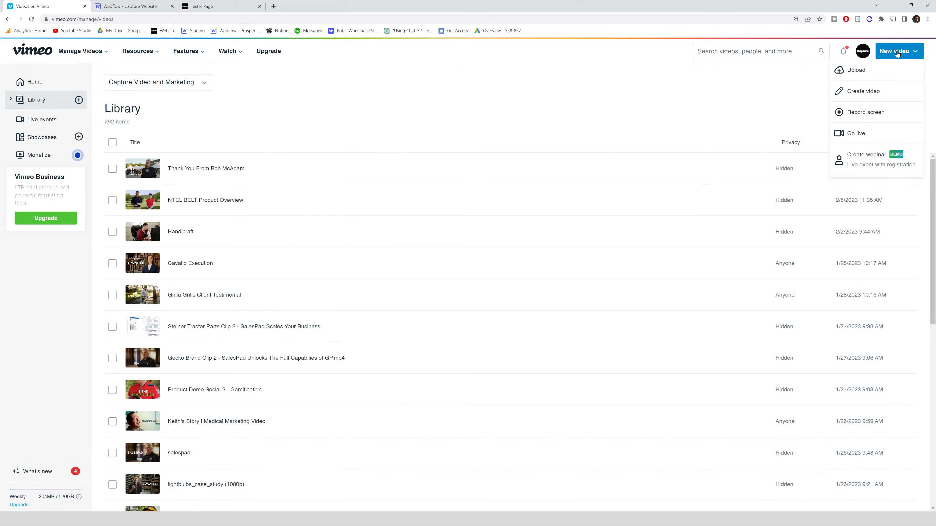
pyautogui.click(863, 72)
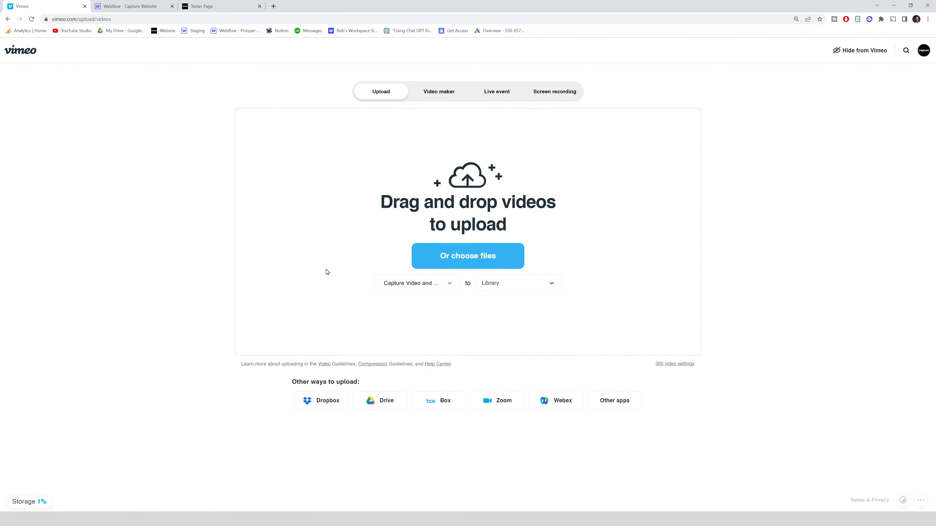
pyautogui.click(337, 268)
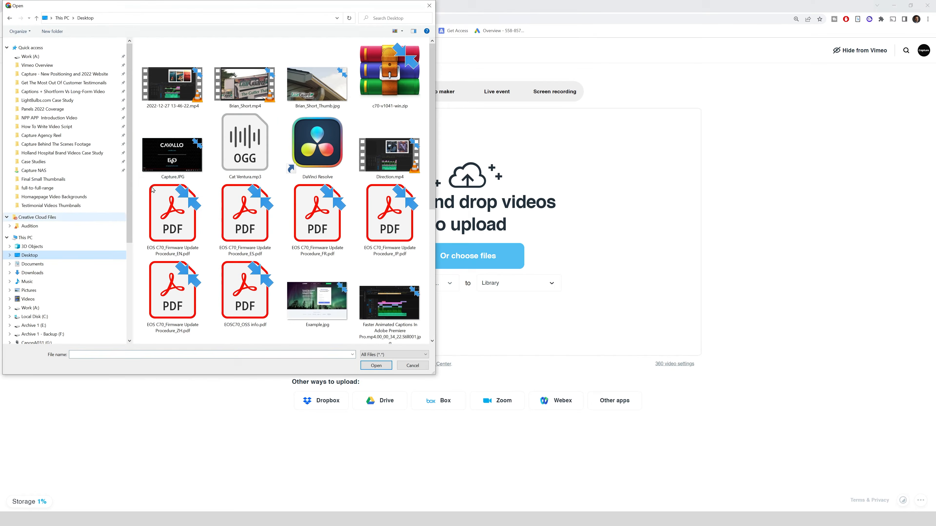
pyautogui.click(245, 85)
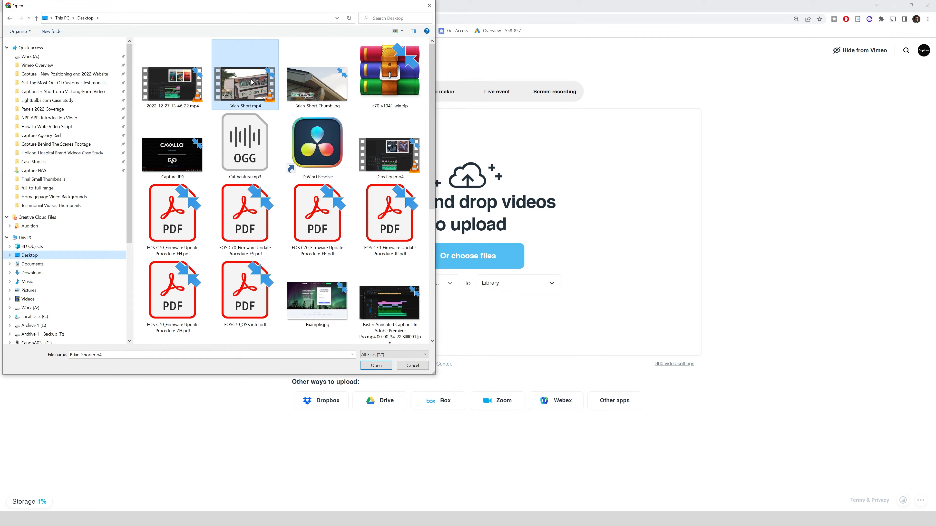
pyautogui.click(368, 363)
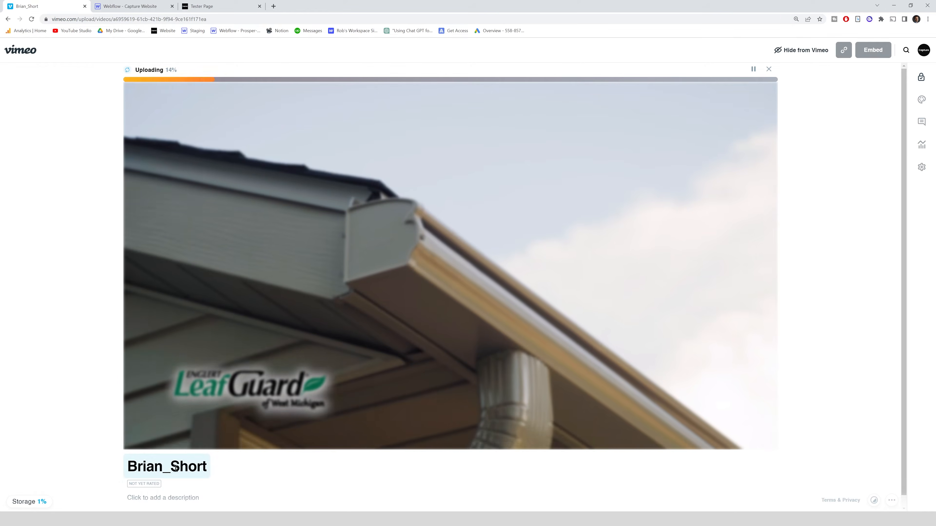
# - Rename the uploaded video as Brian LeafGuard Testimonial
pyautogui.click(176, 466)
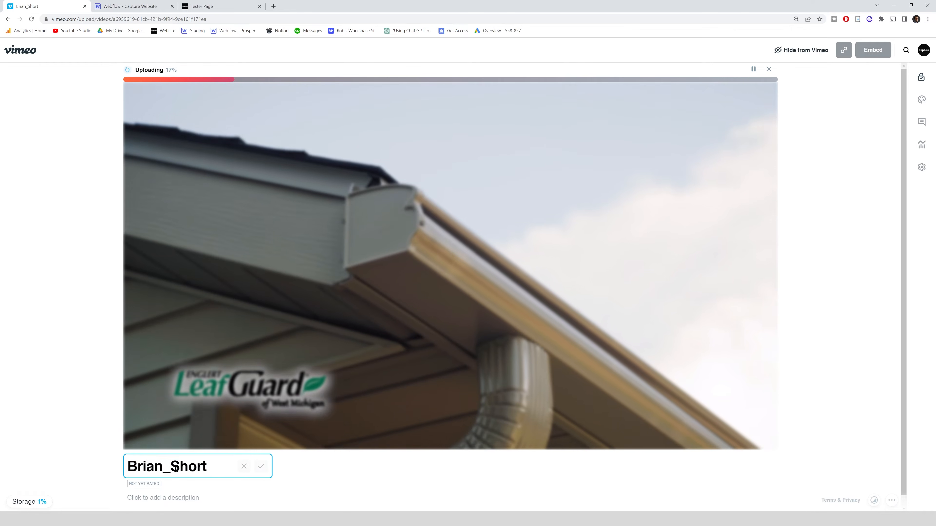
pyautogui.doubleClick(175, 467)
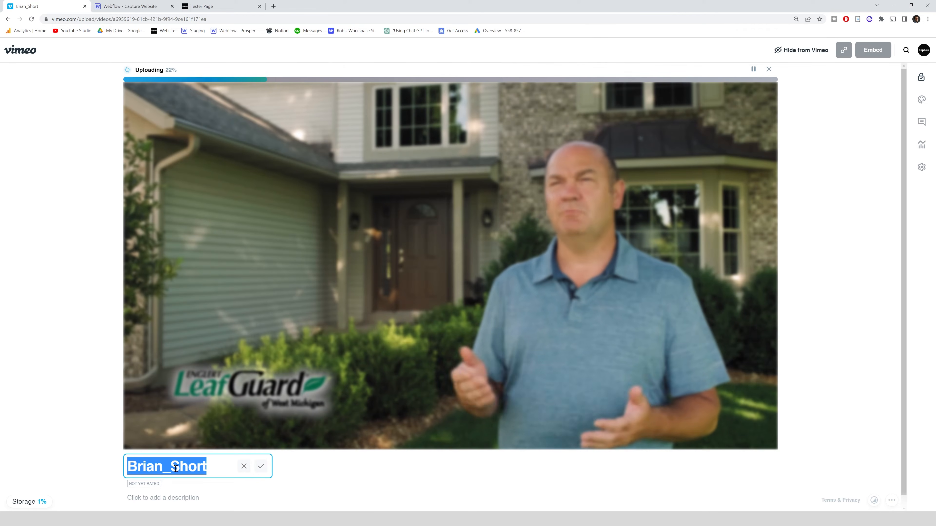
pyautogui.write('Brian')
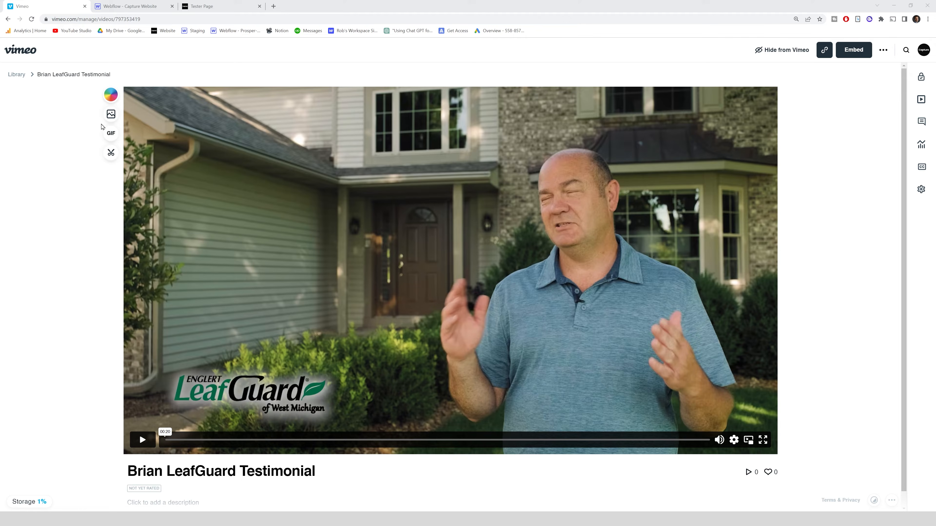
# - Use the frame at about 00:01 of the video as its thumbnail
pyautogui.click(110, 115)
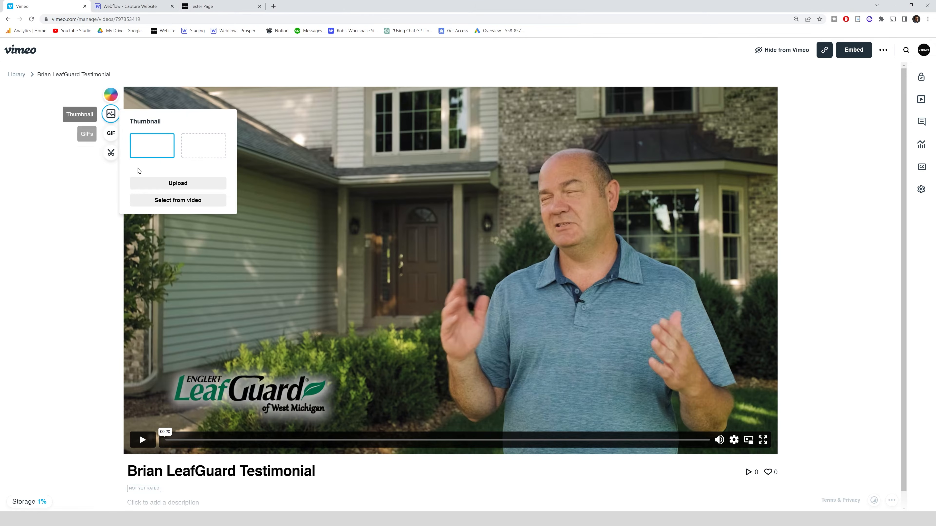
pyautogui.click(166, 200)
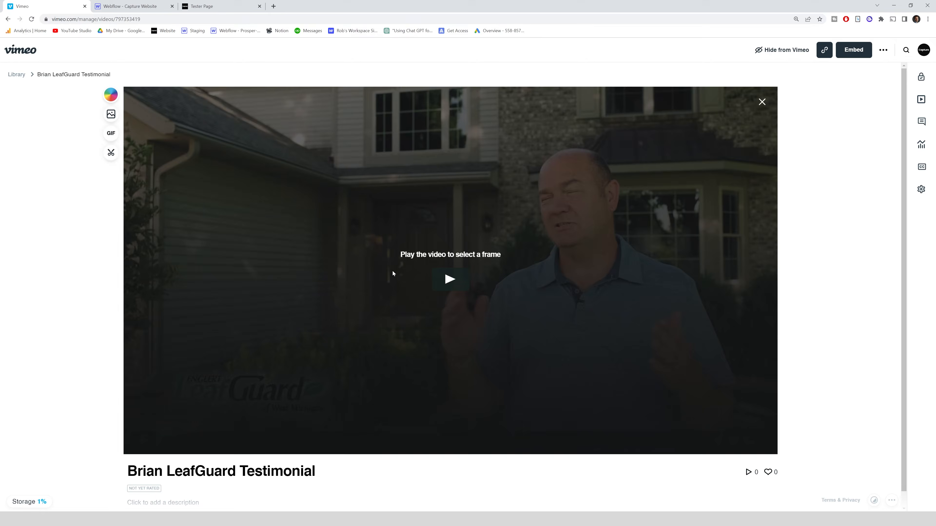
pyautogui.click(454, 288)
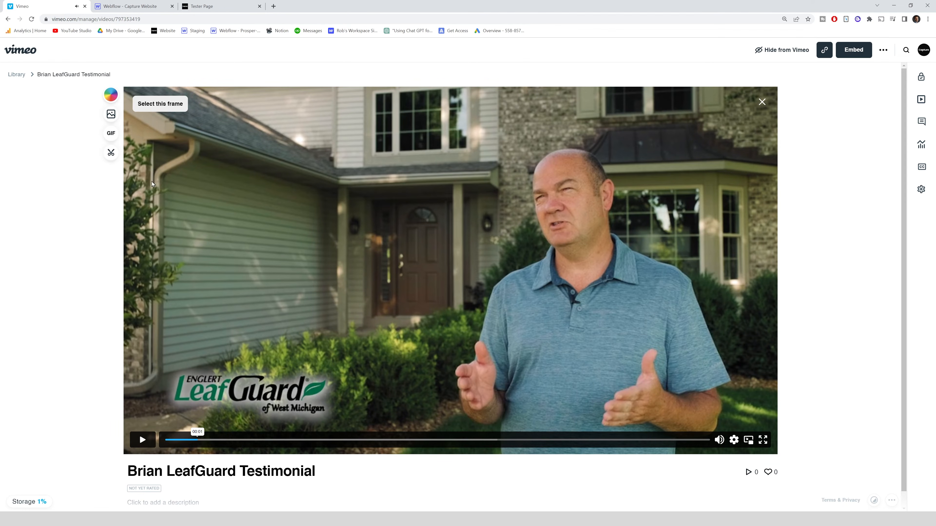
pyautogui.click(161, 107)
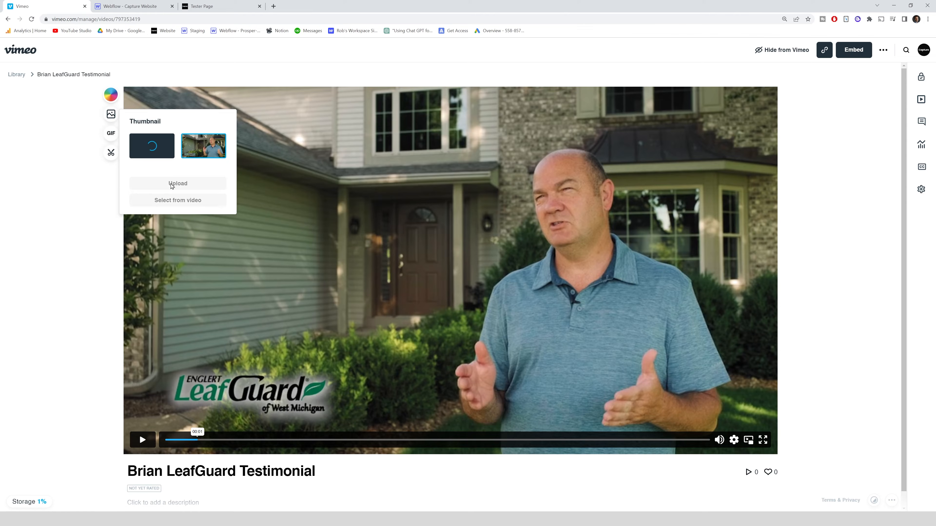
# - Upload Brian_Short_Thumb.jpg from the Desktop as the video's thumbnail and save it
pyautogui.click(183, 184)
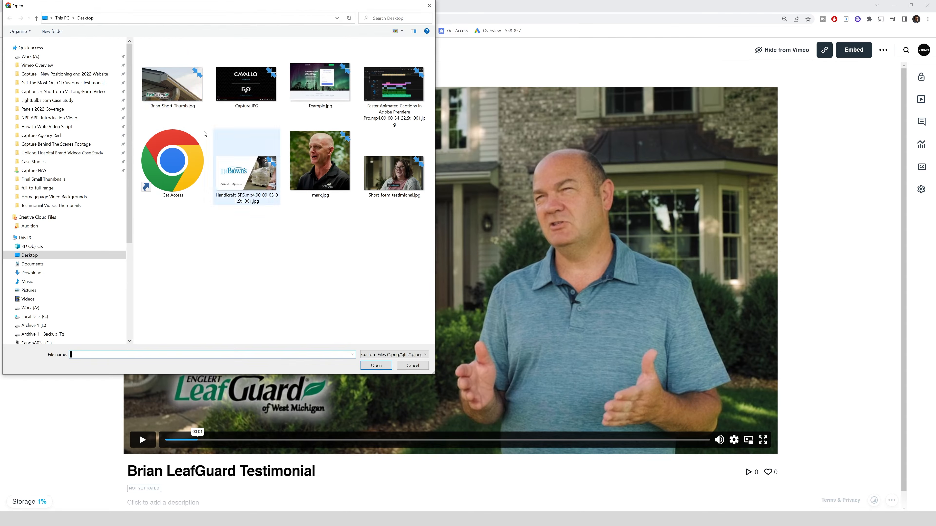
pyautogui.click(187, 107)
pyautogui.click(380, 369)
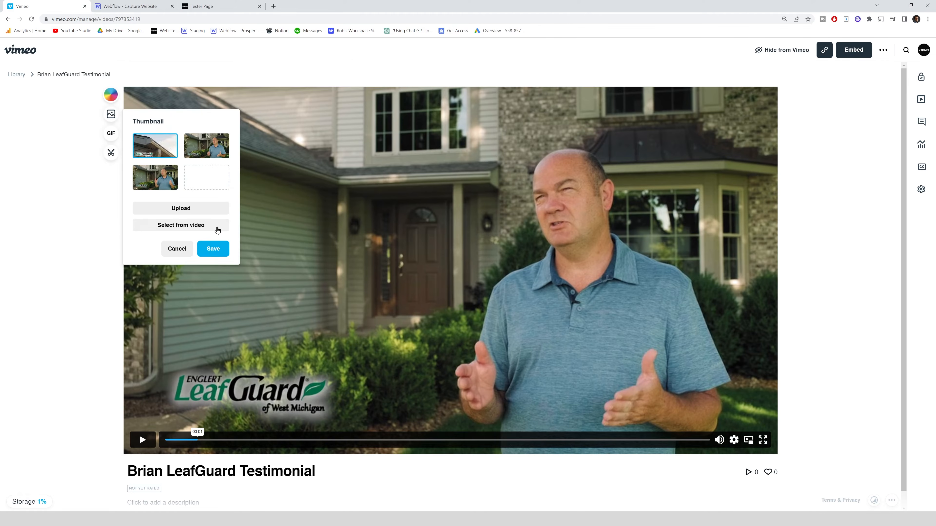
pyautogui.click(215, 226)
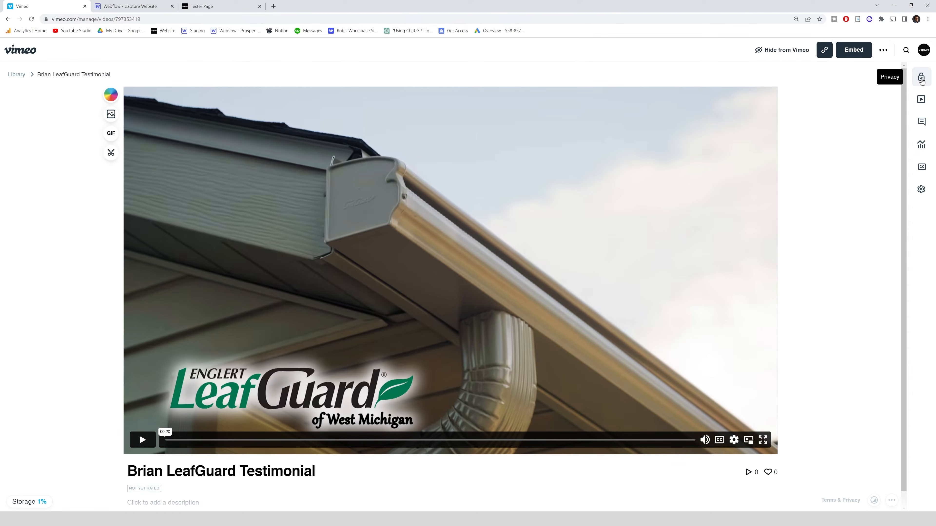
# - Turn off downloads and adding to showcases in the video's privacy settings, and view the embed location options
pyautogui.click(921, 78)
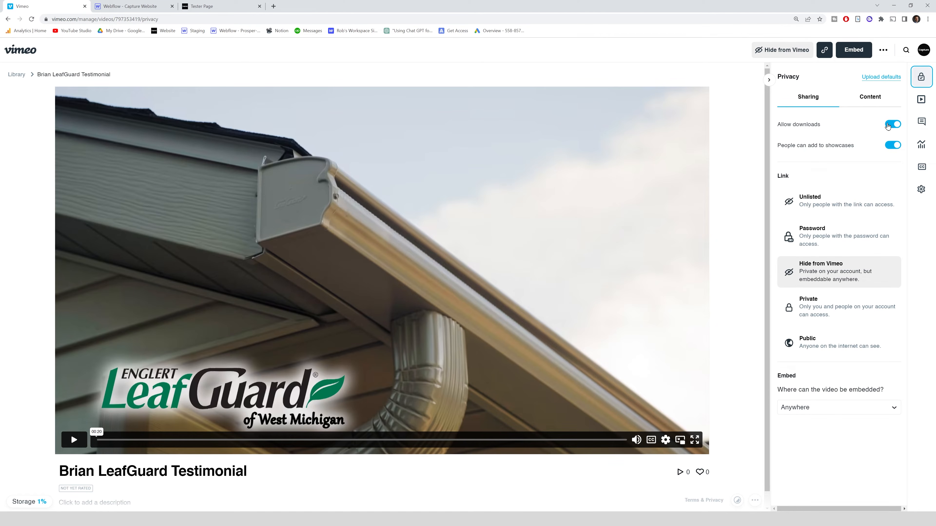
pyautogui.click(888, 125)
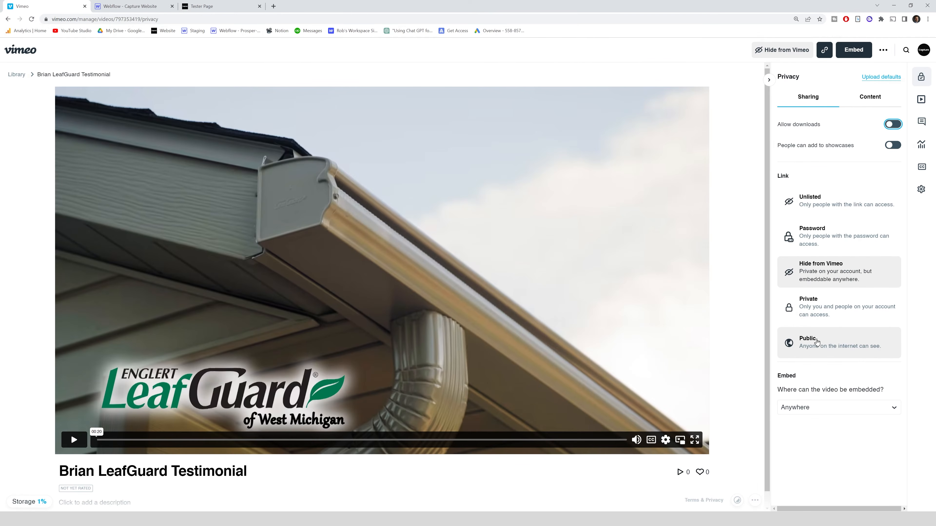
pyautogui.click(811, 408)
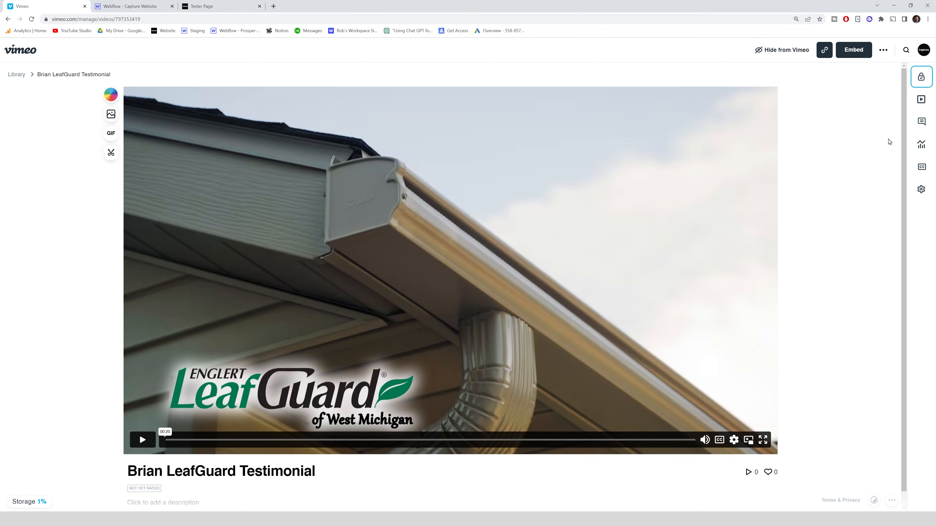
# - Open the player's appearance customization and turn on the video title overlay
pyautogui.click(922, 105)
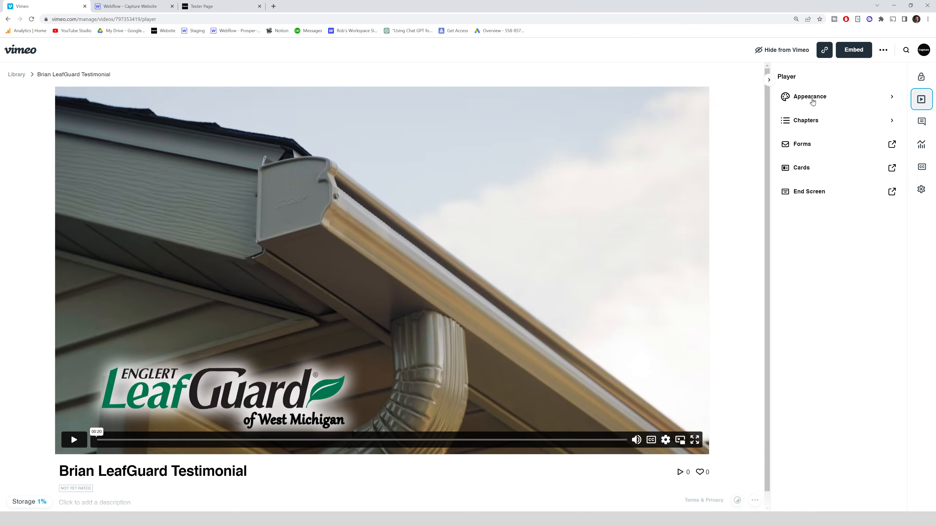
pyautogui.click(811, 98)
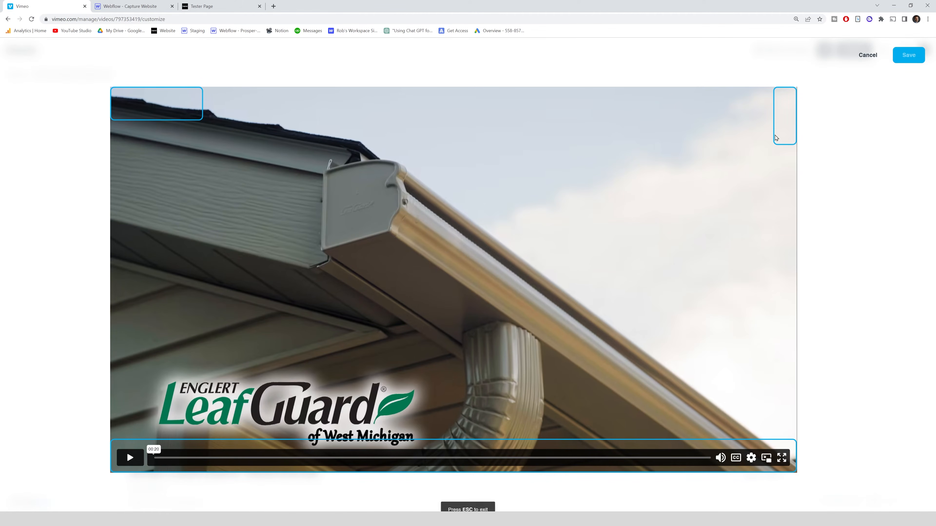
pyautogui.click(162, 109)
pyautogui.click(188, 154)
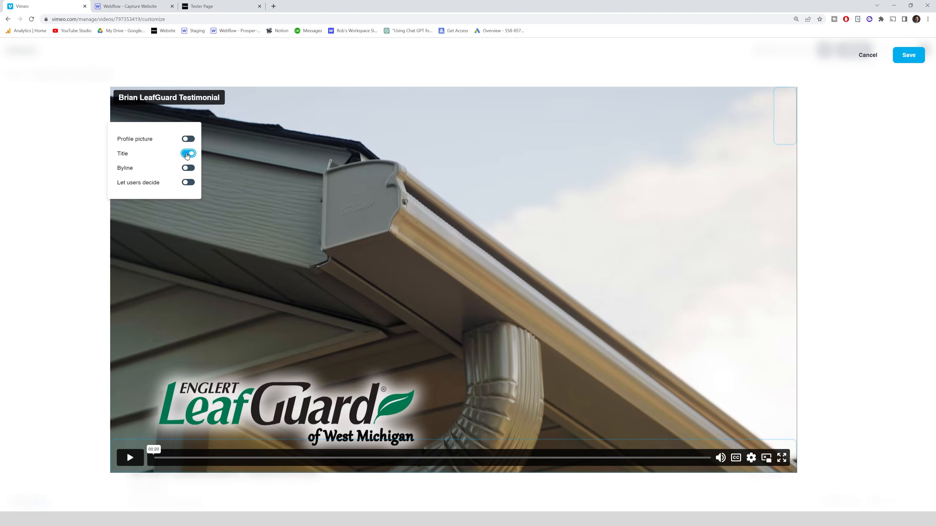
# - Try the byline and profile picture in the player's title overlay and turn both off again
pyautogui.click(189, 169)
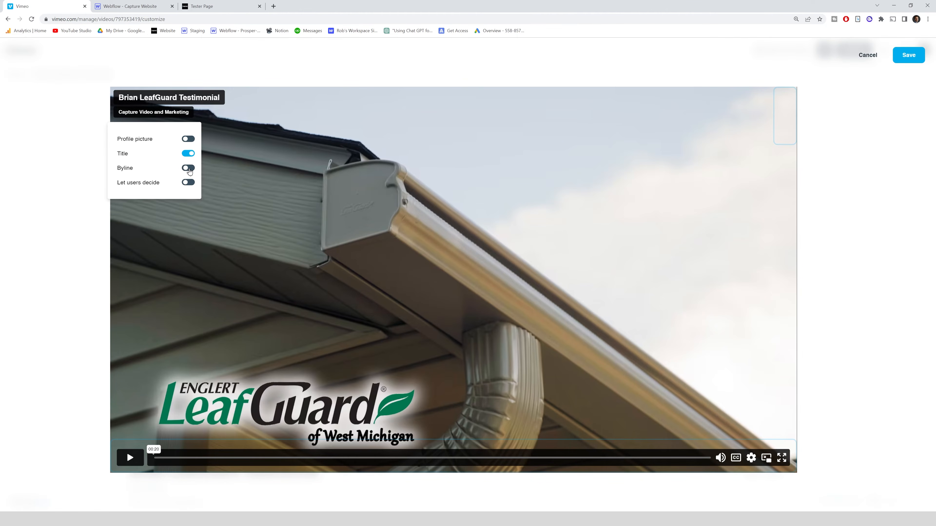
pyautogui.click(190, 142)
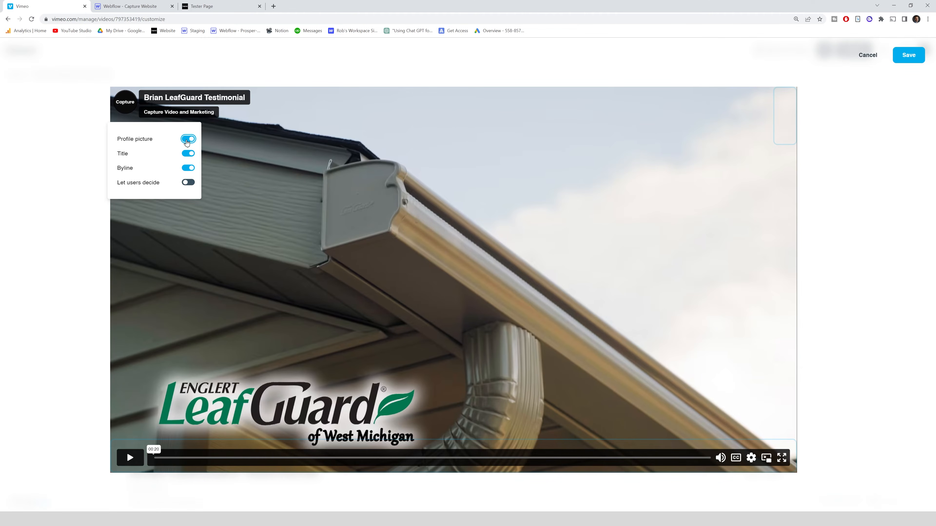
pyautogui.click(189, 168)
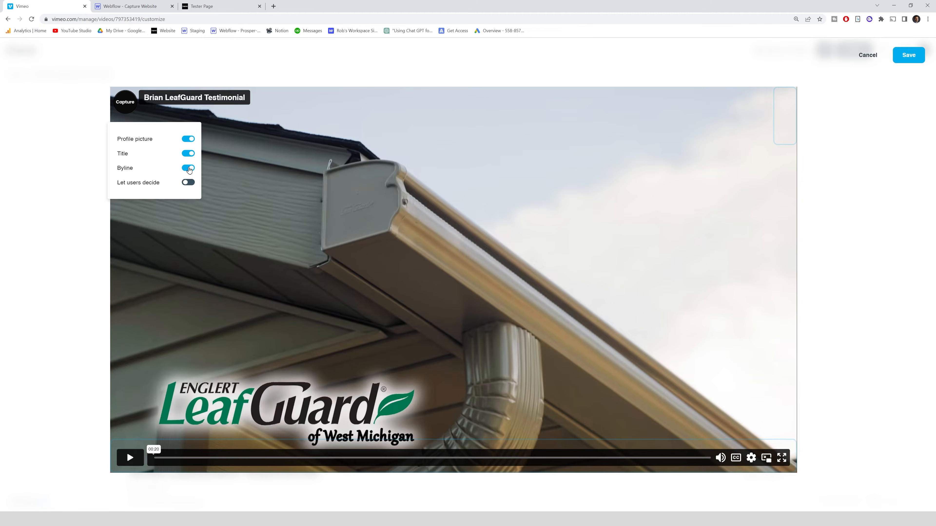
pyautogui.click(187, 142)
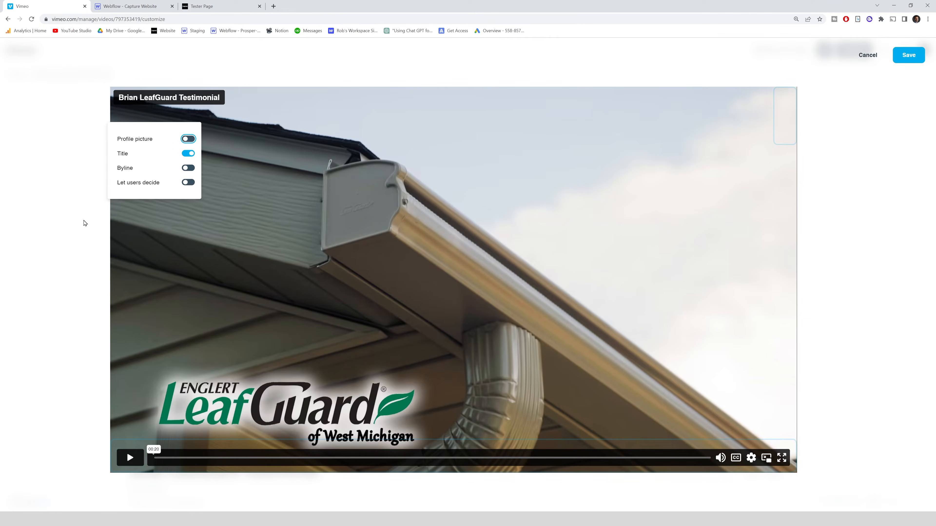
pyautogui.click(88, 227)
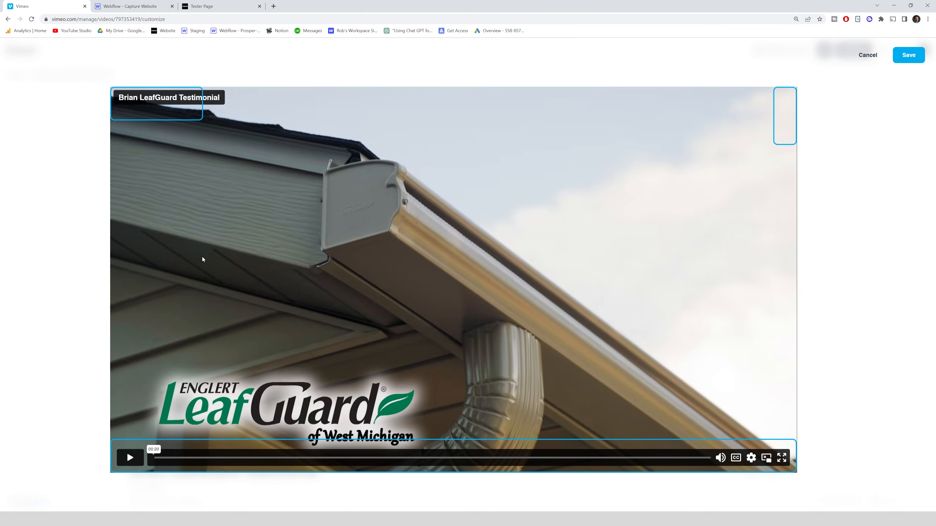
# - Try hiding the playbar and showing the Vimeo logo, restore both settings, and turn off the player's volume control
pyautogui.click(435, 454)
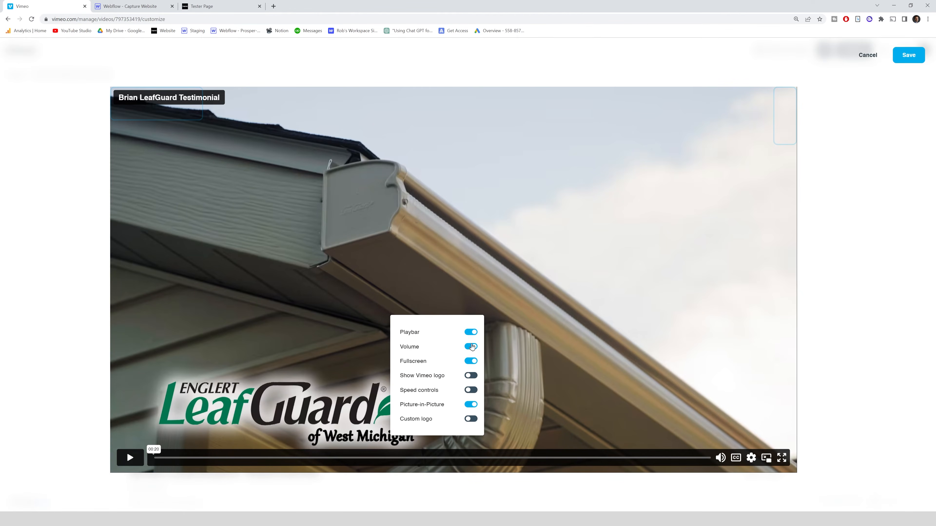
pyautogui.click(471, 333)
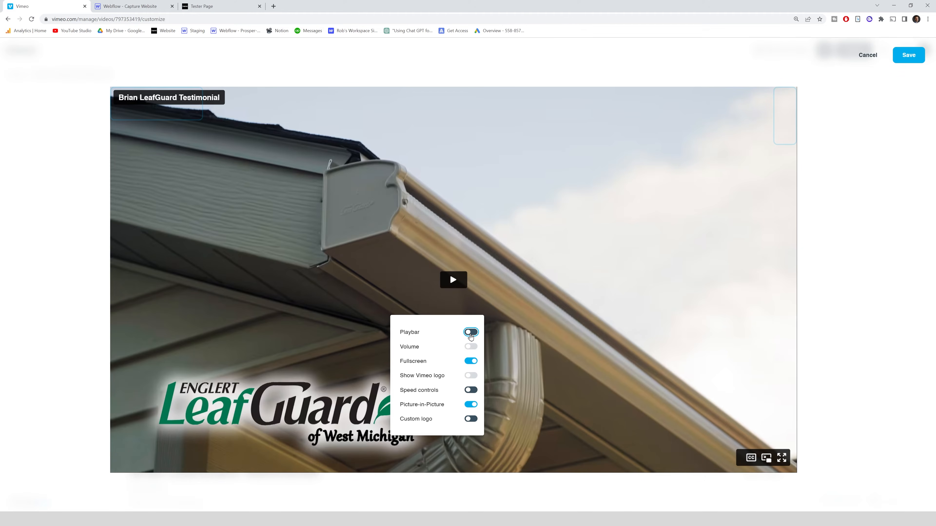
pyautogui.click(471, 333)
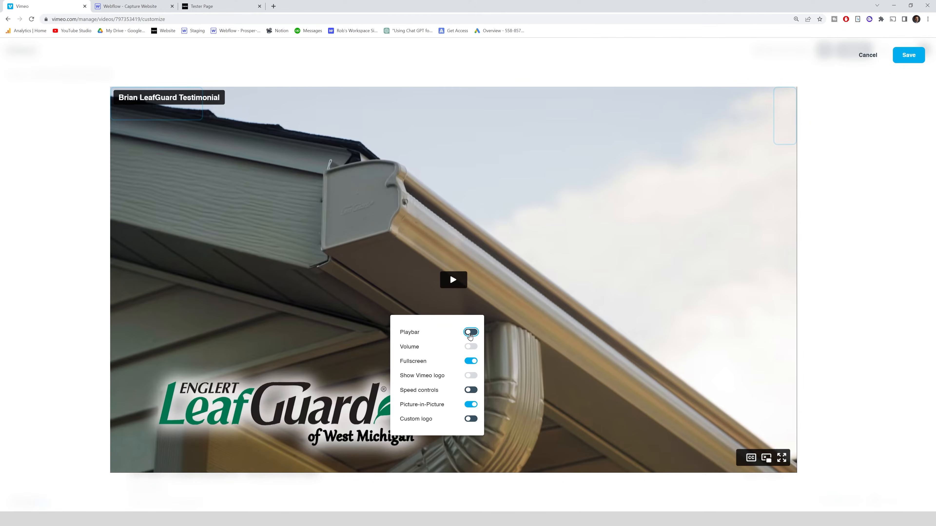
pyautogui.click(471, 376)
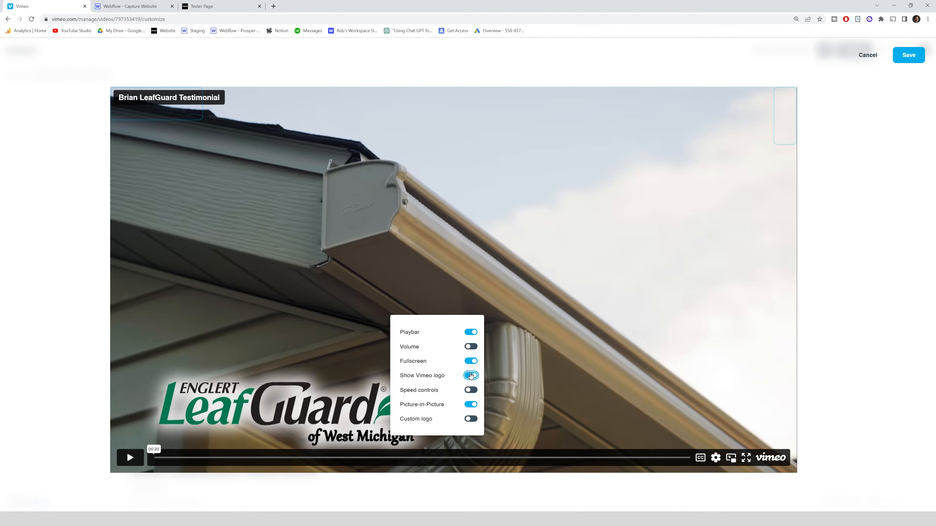
pyautogui.click(471, 376)
# - Turn on the speed controls and the custom logo for the player's control bar
pyautogui.click(473, 391)
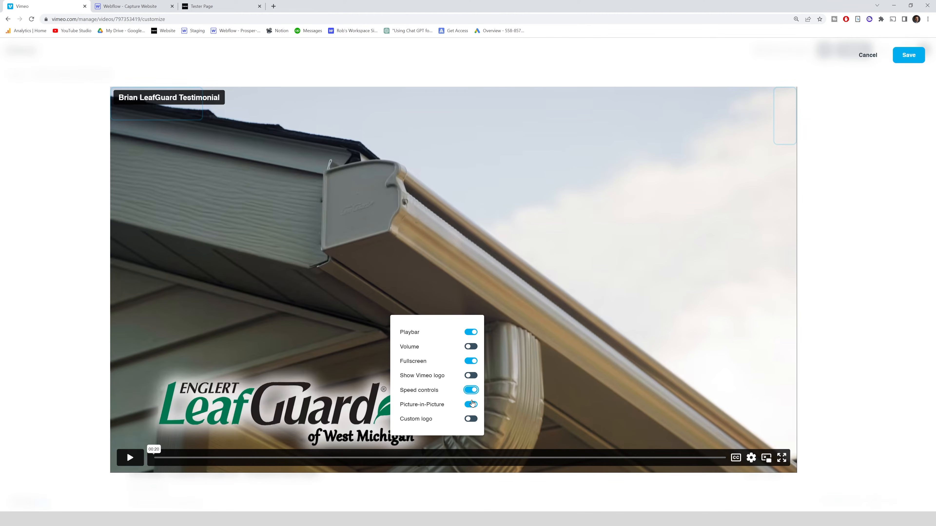
pyautogui.click(470, 419)
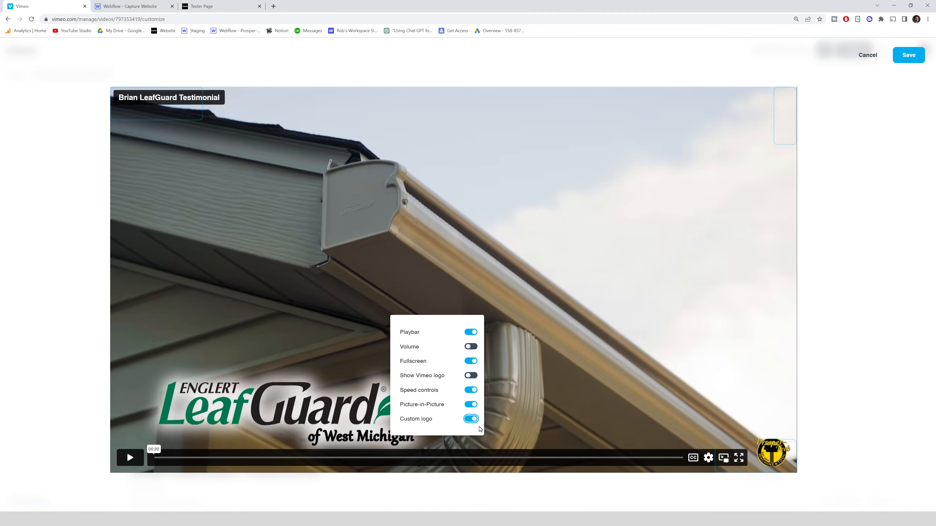
# - Turn off the player's custom logo, turn on the Share action and save the player customization
pyautogui.click(471, 419)
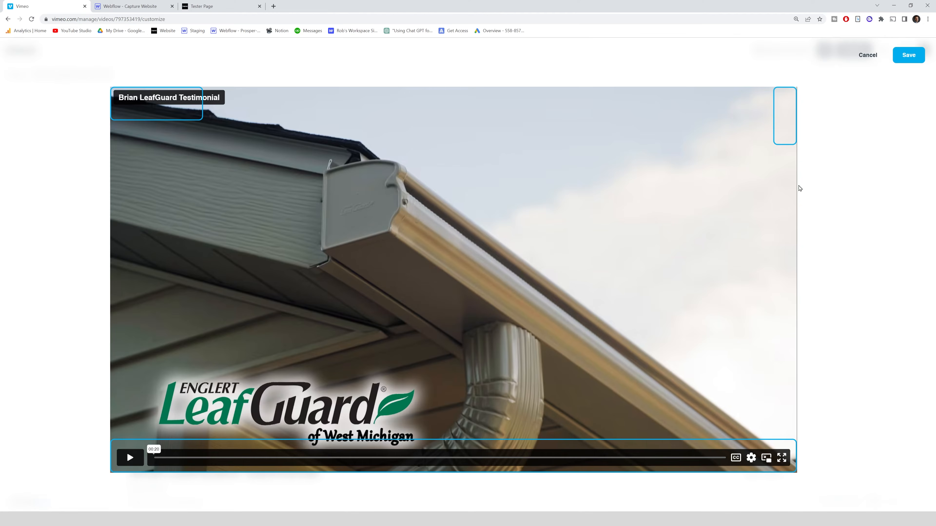
pyautogui.click(783, 138)
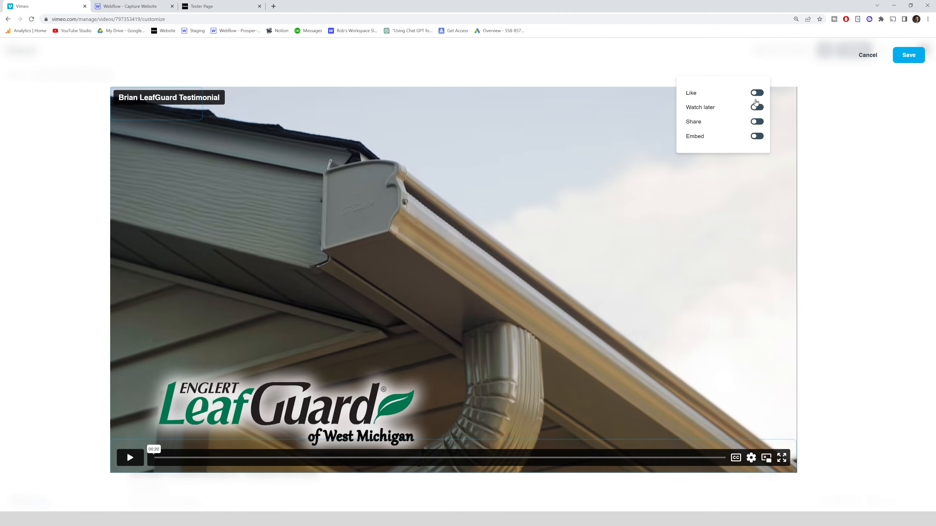
pyautogui.click(759, 124)
pyautogui.click(860, 200)
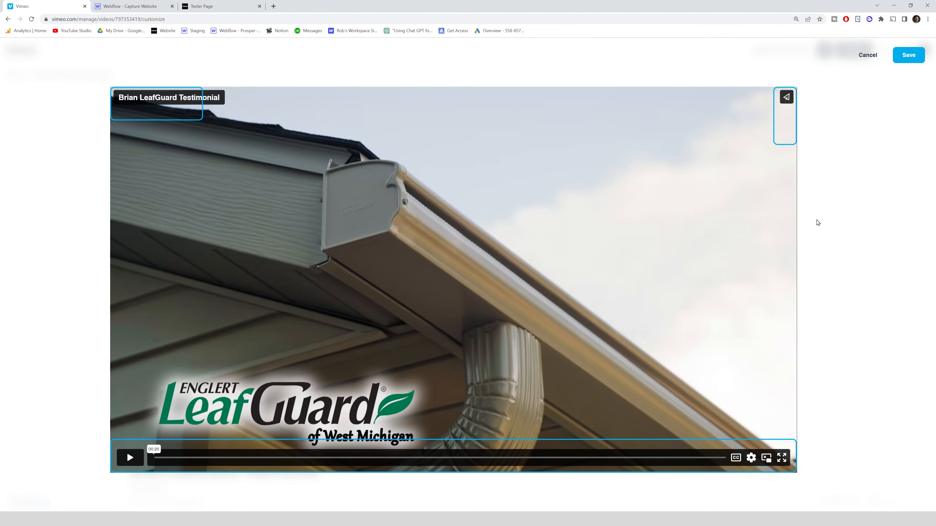
pyautogui.click(908, 56)
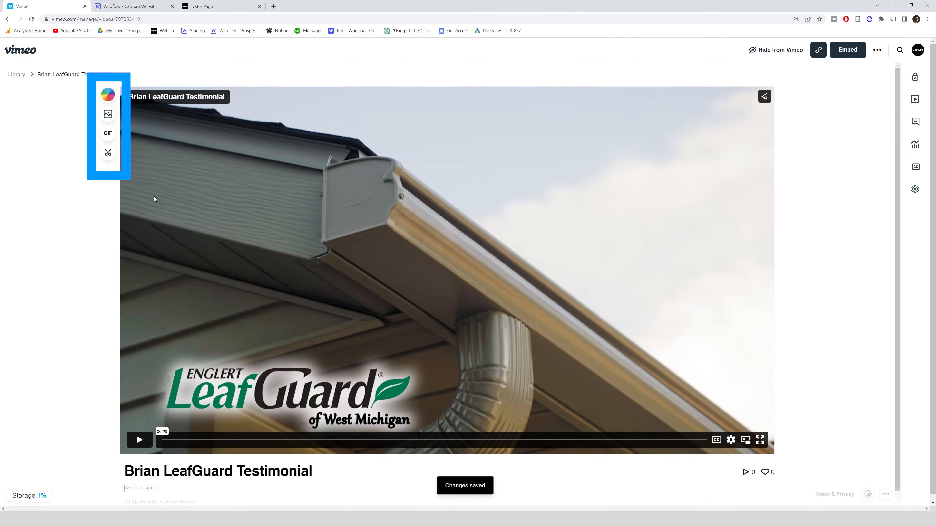
# - Change the player color to light green #ABDEBA and save it
pyautogui.click(108, 96)
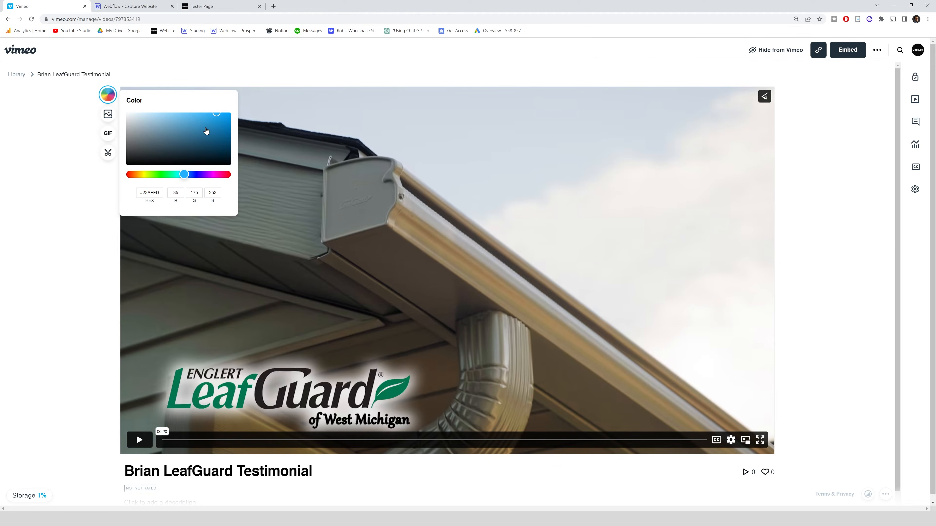
pyautogui.click(167, 175)
pyautogui.moveTo(161, 123); pyautogui.dragTo(168, 114)
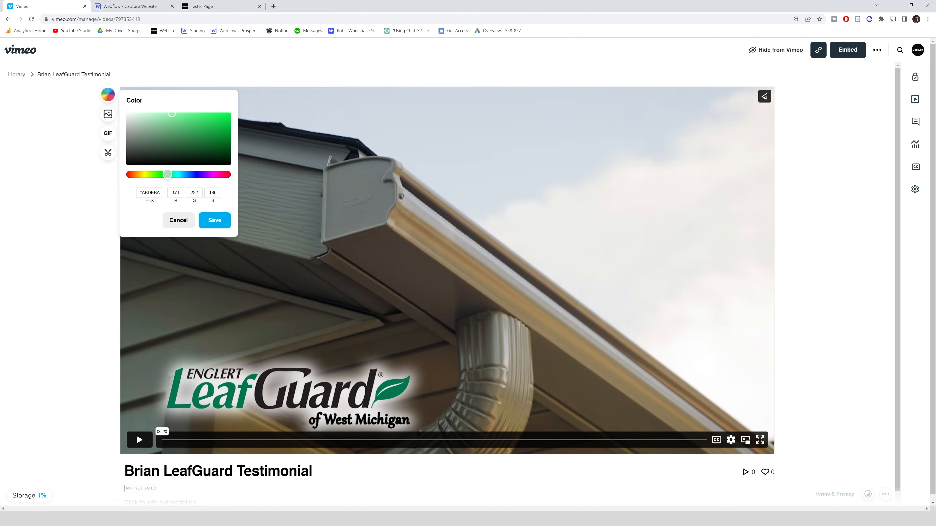
pyautogui.click(219, 221)
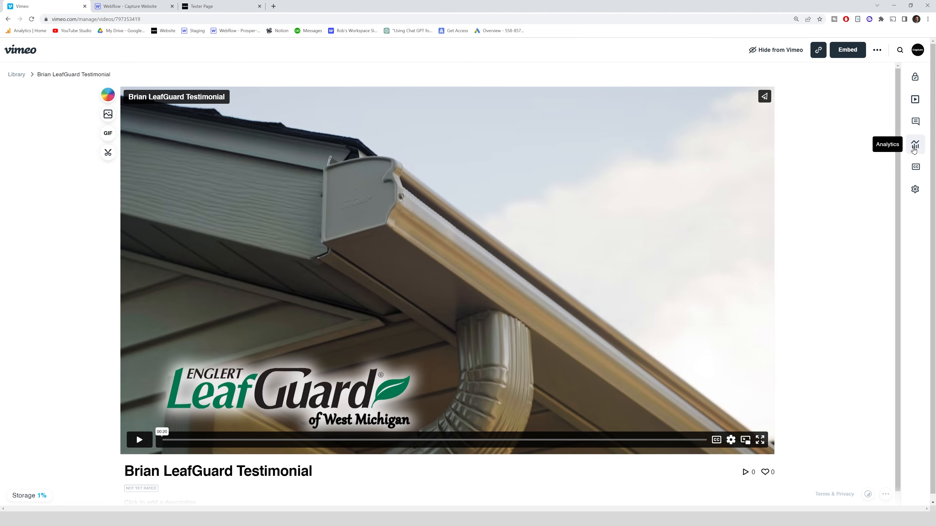
# - Review the video's closed captions transcript and caption settings, and open the video's advanced settings
pyautogui.click(915, 166)
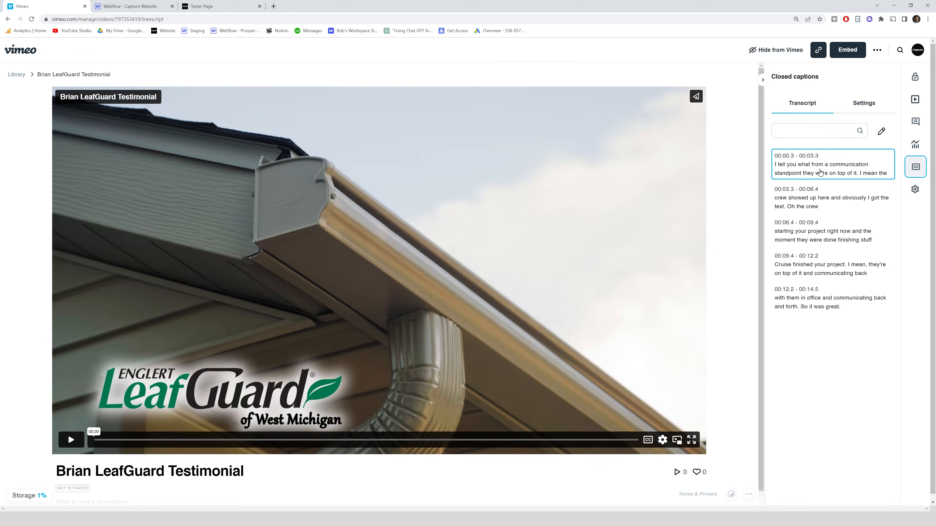
pyautogui.click(870, 99)
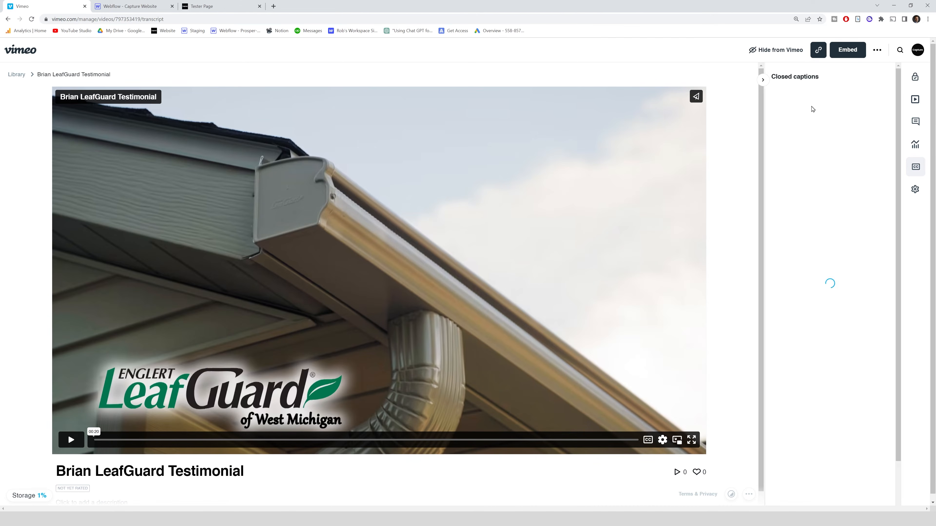
pyautogui.click(914, 189)
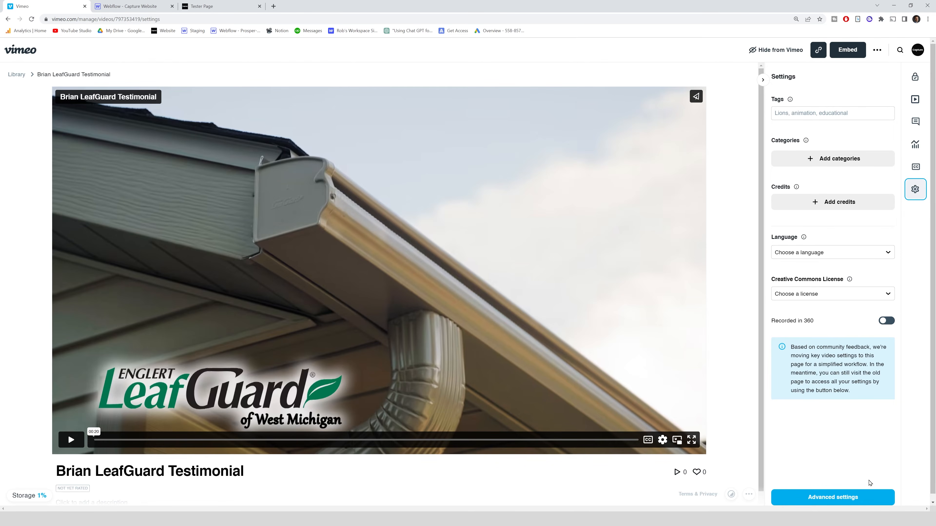
pyautogui.click(819, 498)
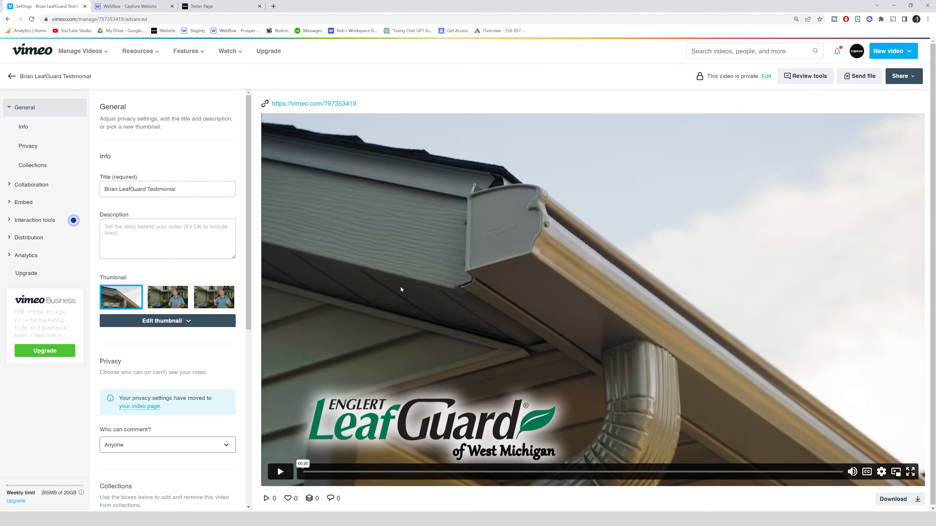
# - Create an embed preset named "Title + Share Button Green" from the current player settings and save it to the video
pyautogui.click(24, 209)
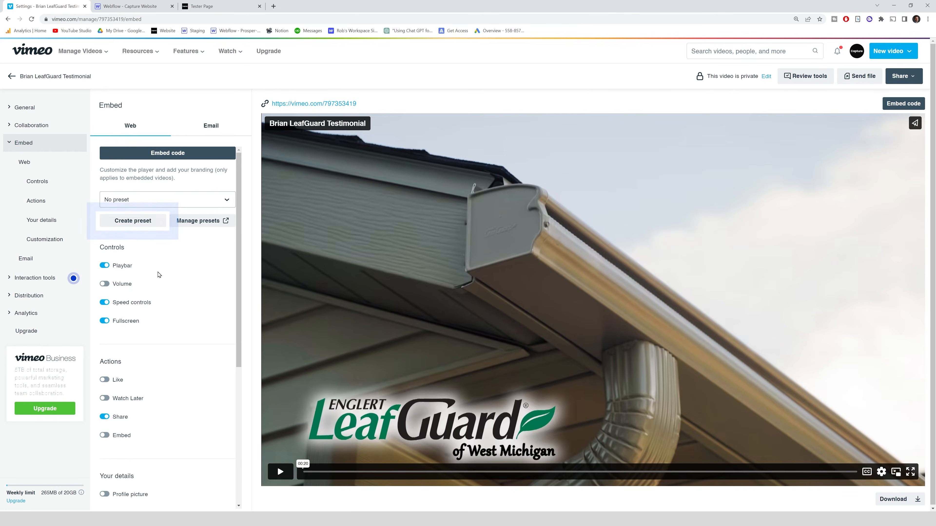
pyautogui.click(133, 220)
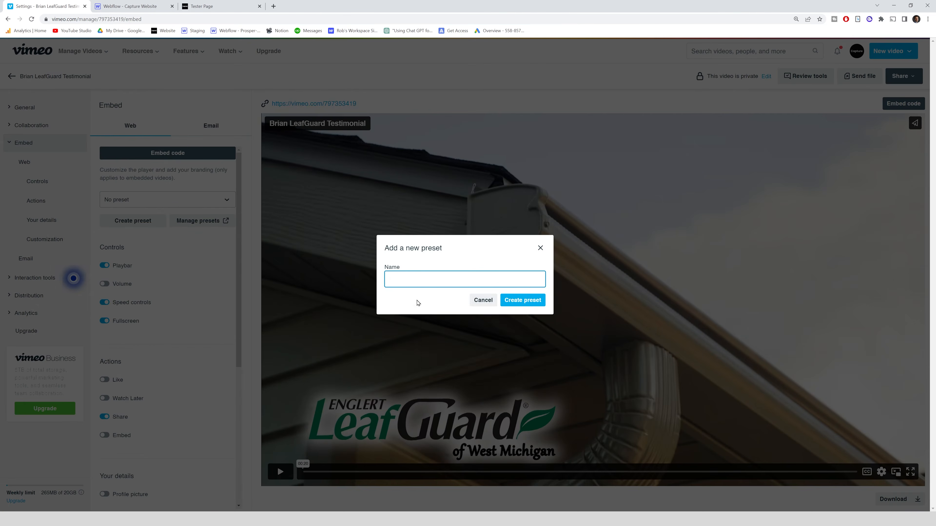
pyautogui.click(414, 278)
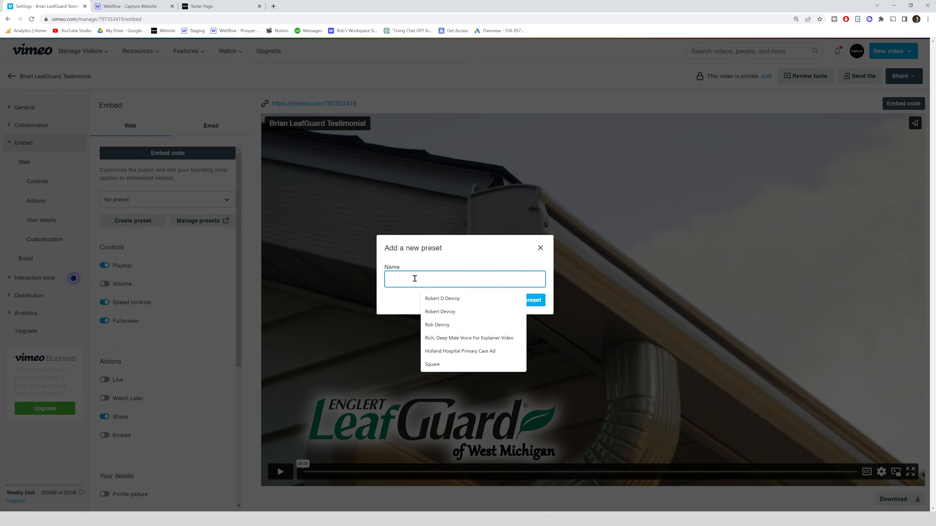
pyautogui.write('Title + Share Button Green')
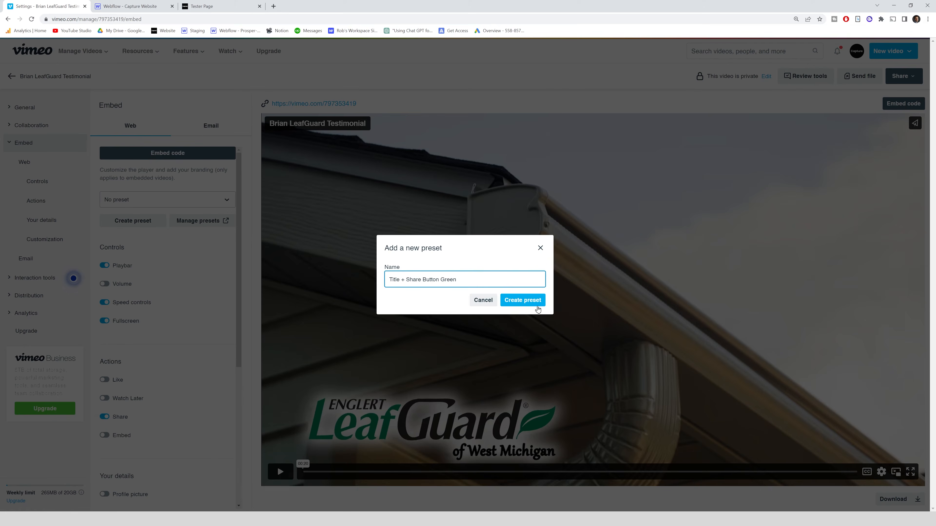
pyautogui.click(530, 300)
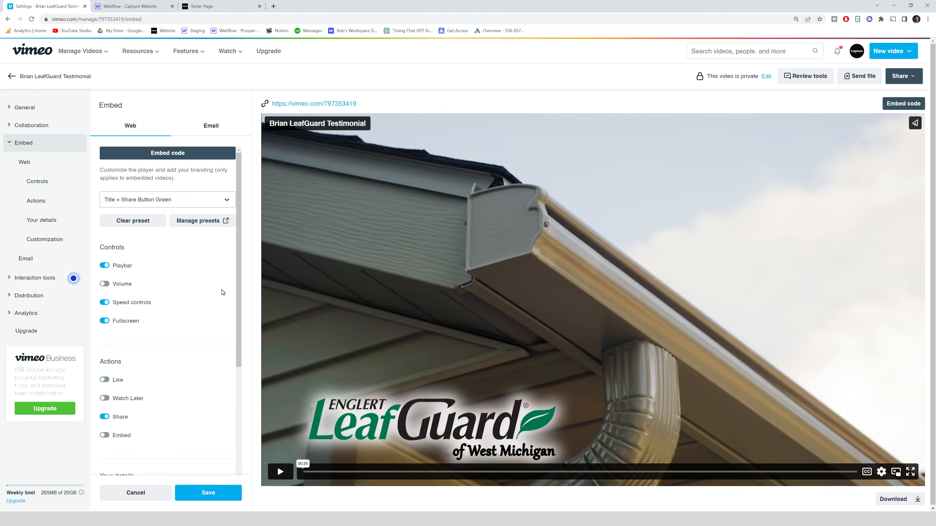
pyautogui.scroll(-3, 207, 307)
pyautogui.scroll(3, 206, 307)
pyautogui.click(207, 494)
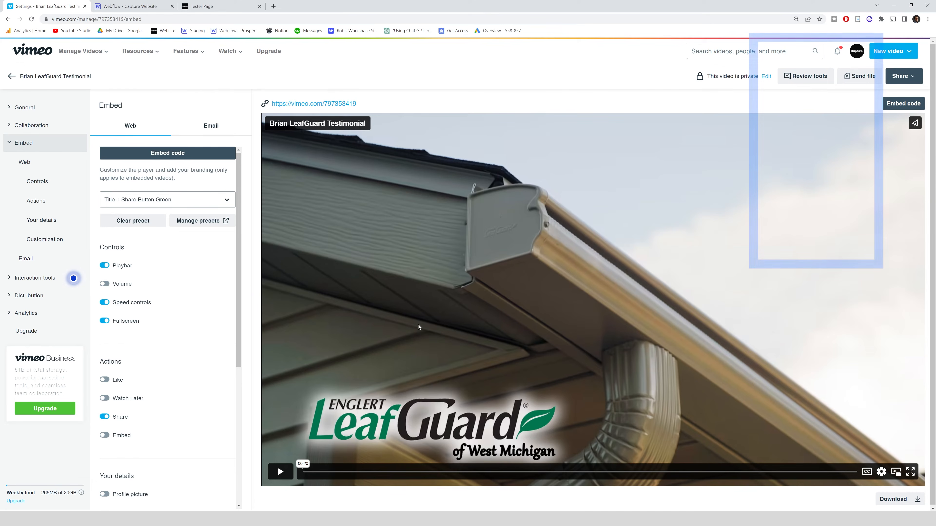
# - Open the "Title + Share Button Green" preset from the account's embed presets and look through its options
pyautogui.click(856, 51)
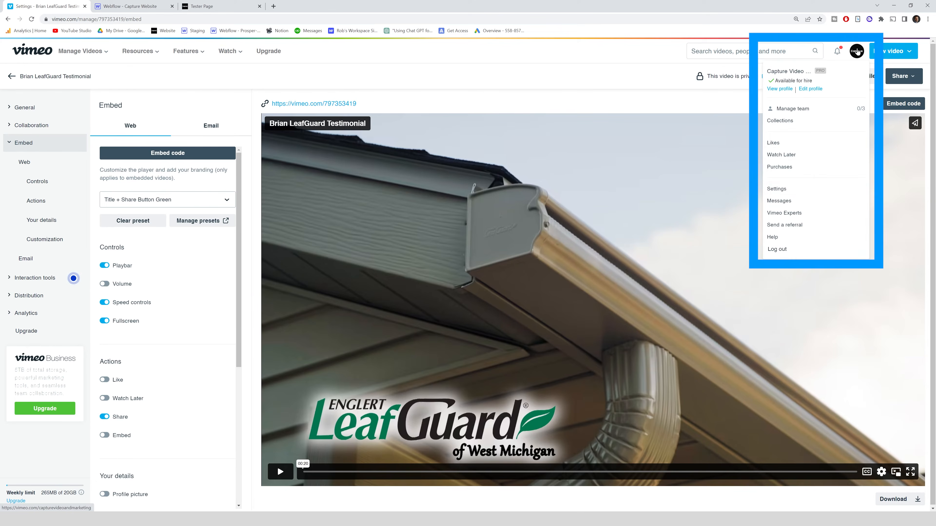
pyautogui.click(777, 188)
pyautogui.click(273, 339)
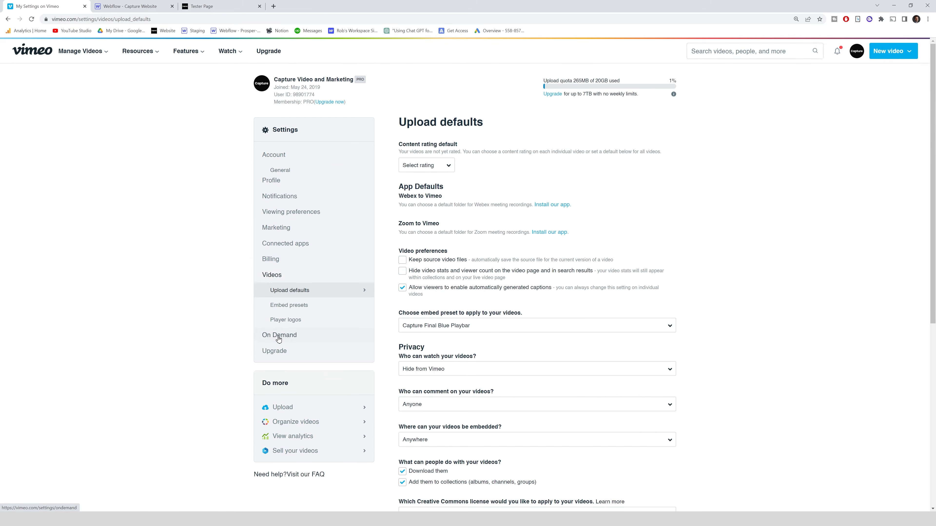
pyautogui.click(307, 295)
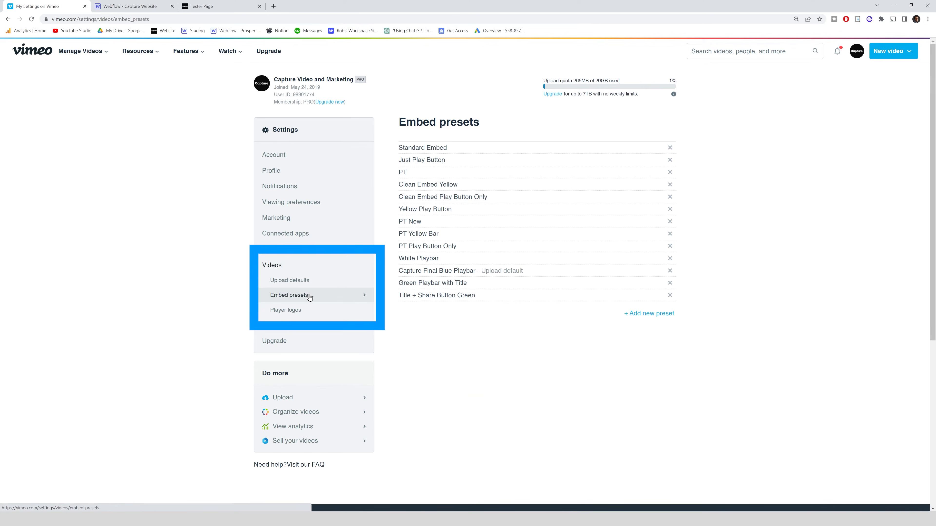
pyautogui.click(440, 298)
pyautogui.scroll(-15, 508, 387)
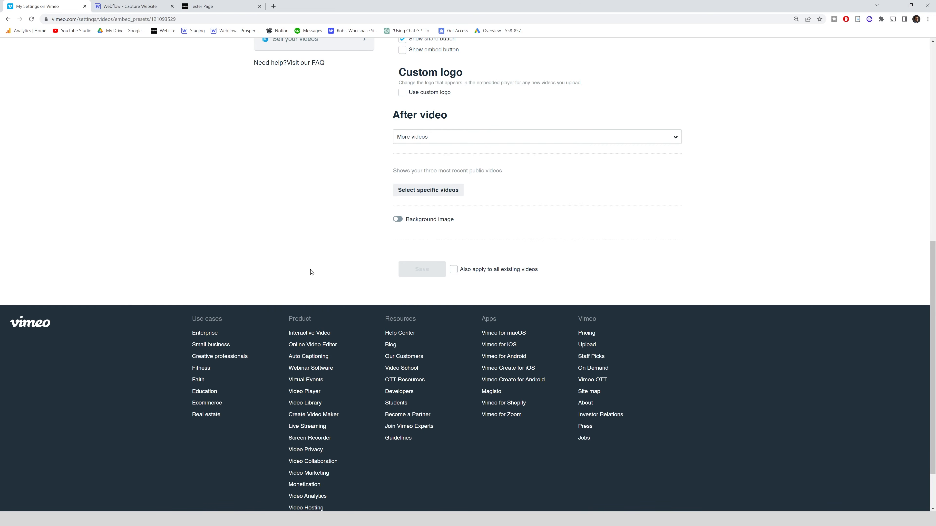
pyautogui.scroll(15, 309, 271)
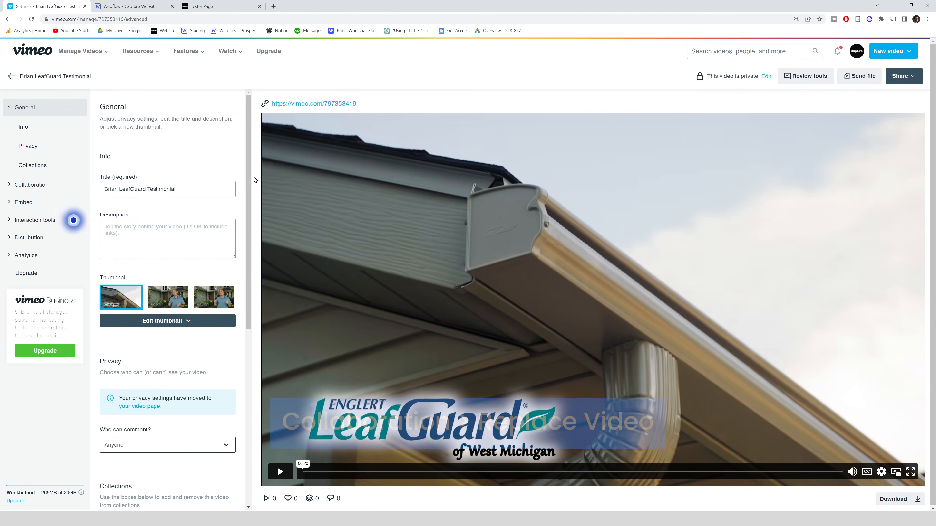
# - Go to the video's collaboration settings and try the option for replacing the video file
pyautogui.click(45, 189)
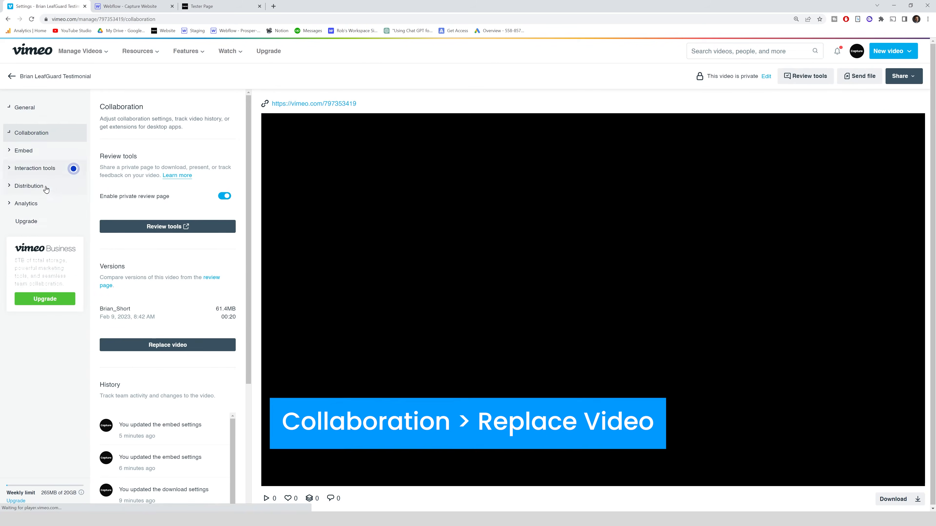
pyautogui.click(172, 343)
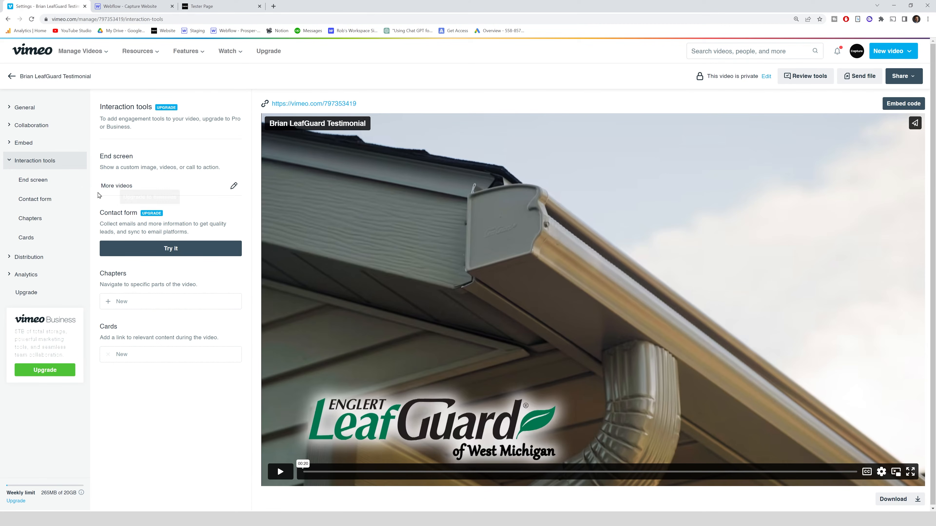
# - Add a call-to-action end screen titled "Schedule A Discovery Call" with a Contact Us button, a View Our Work link and a background image
pyautogui.click(44, 183)
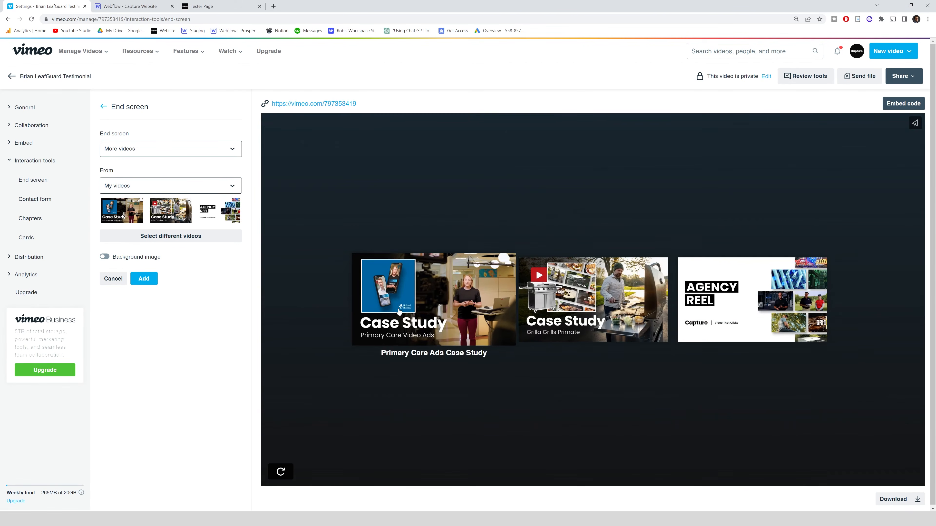
pyautogui.click(157, 149)
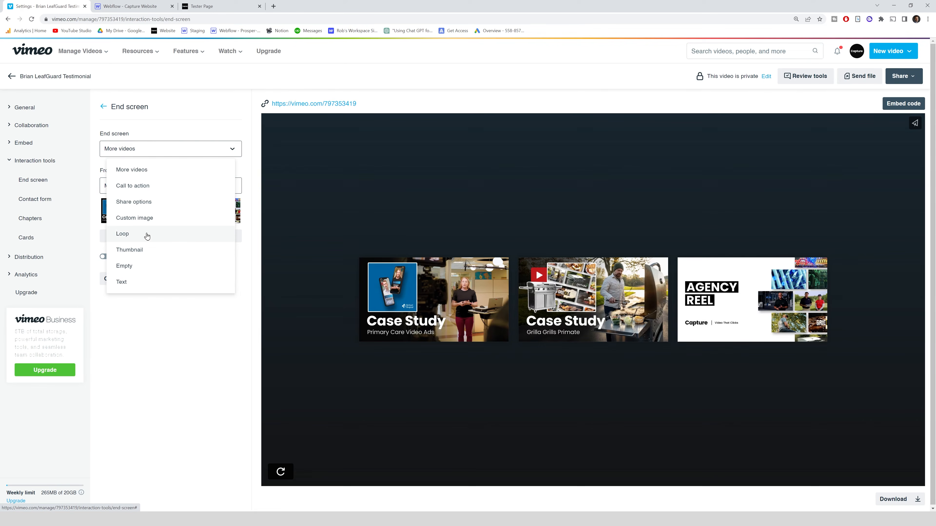
pyautogui.click(146, 185)
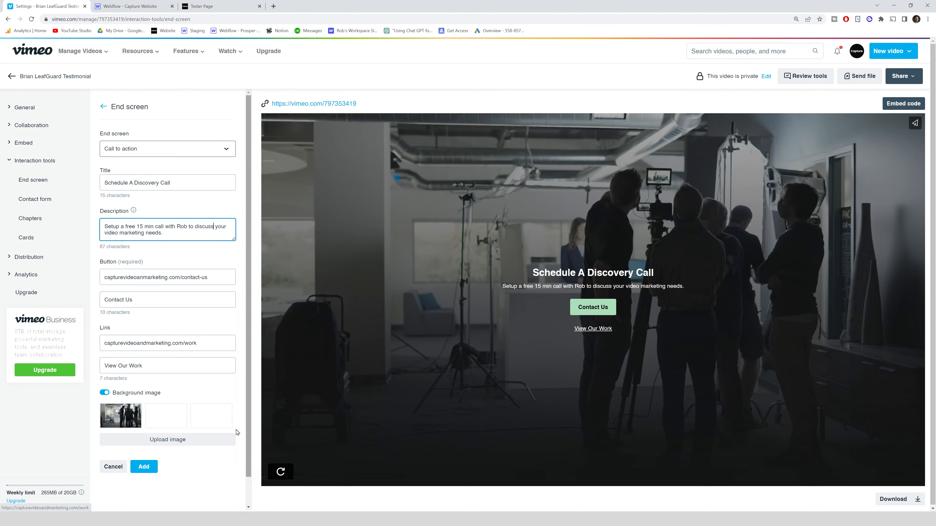
pyautogui.click(146, 467)
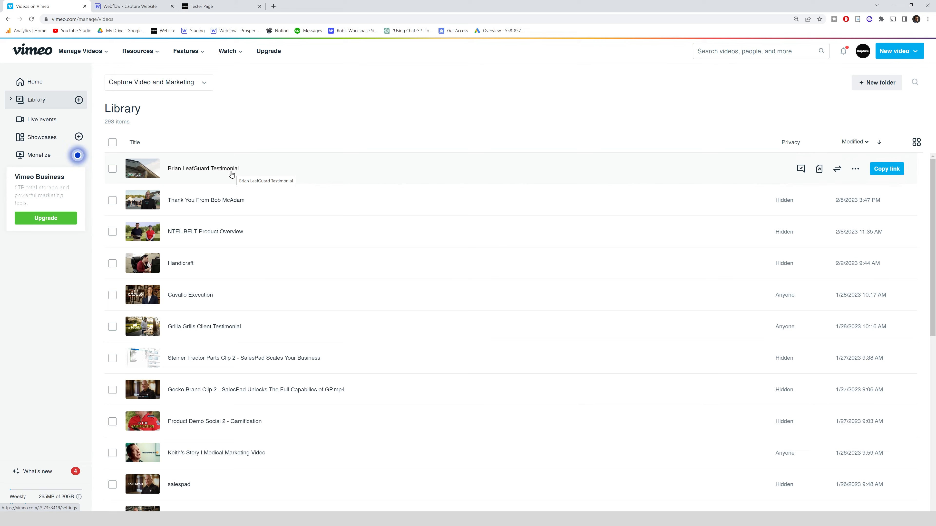
# - Copy the LeafGuard testimonial's video link and set it as the URL of the Testing Page's video element in Webflow
pyautogui.click(881, 171)
pyautogui.click(812, 198)
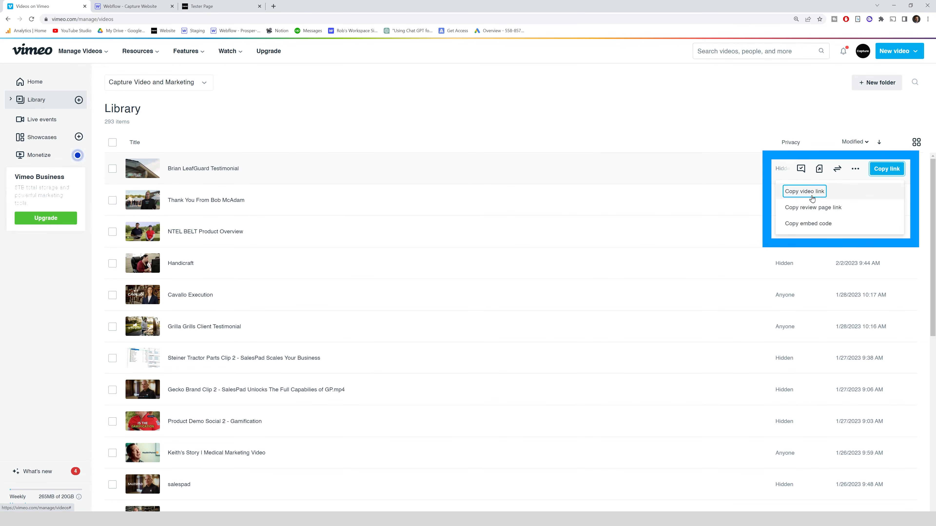
pyautogui.click(145, 5)
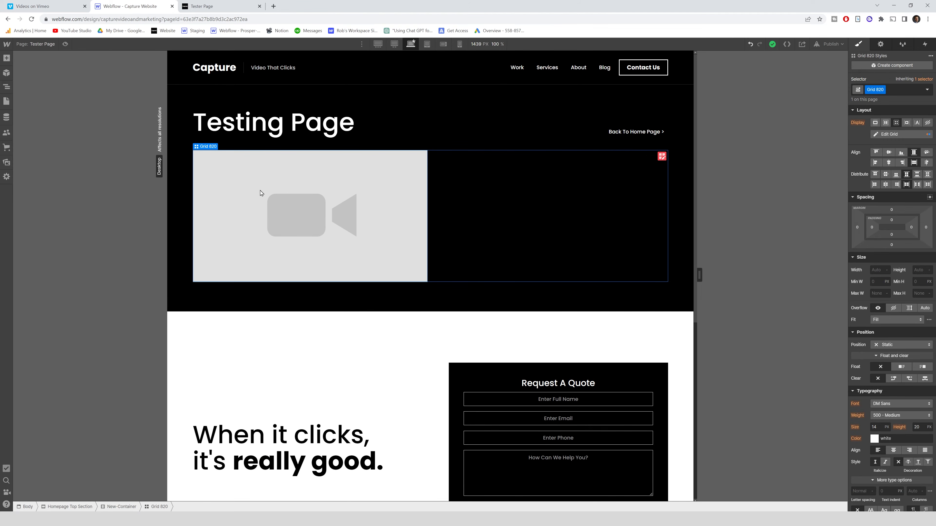
pyautogui.click(279, 196)
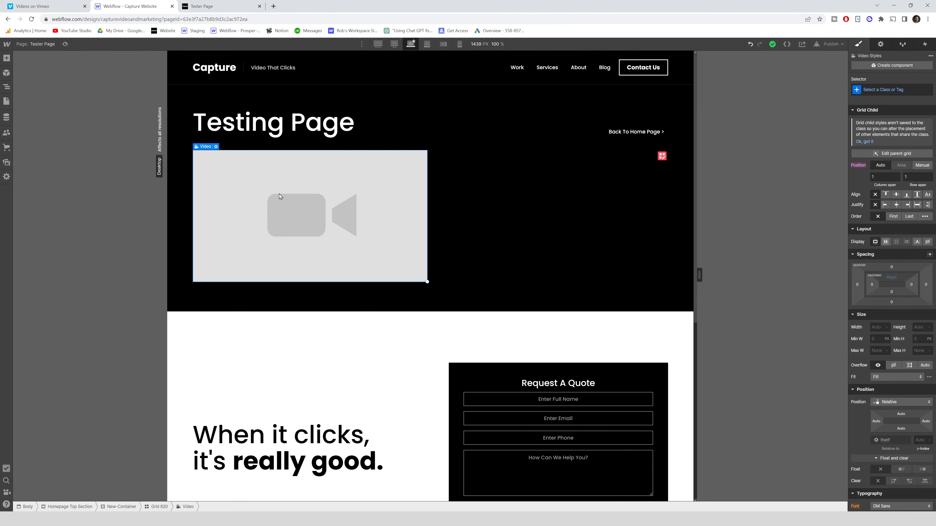
pyautogui.click(216, 147)
pyautogui.click(259, 305)
pyautogui.hotkey('ctrl', 'v')
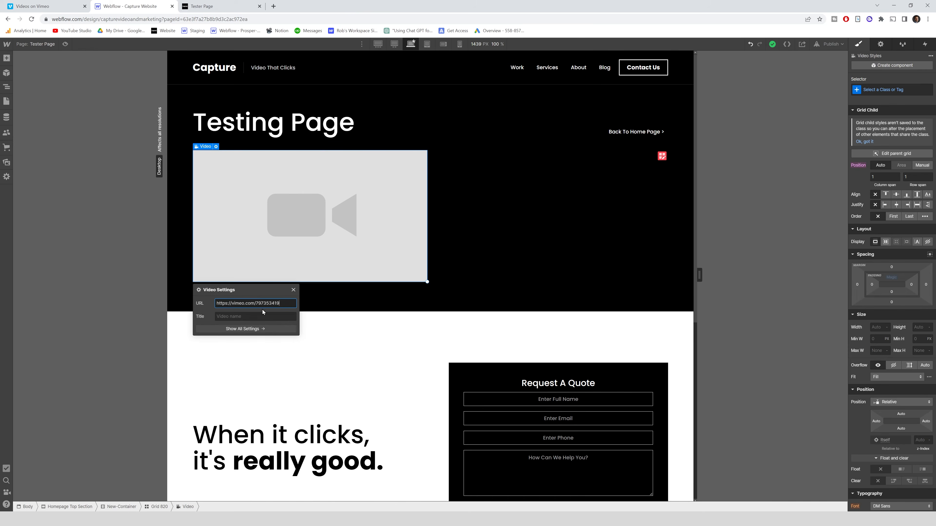
pyautogui.click(317, 299)
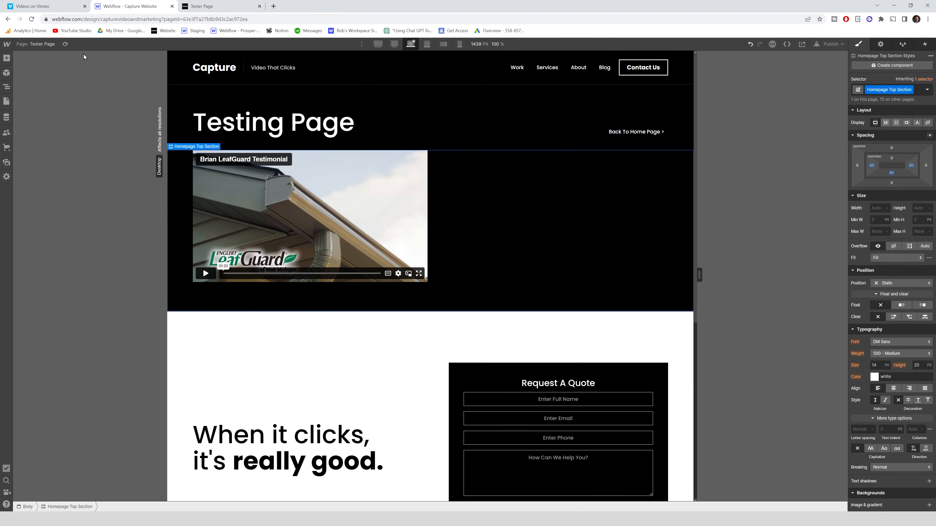
# - Switch back to Vimeo and copy the LeafGuard testimonial's embed code
pyautogui.click(66, 10)
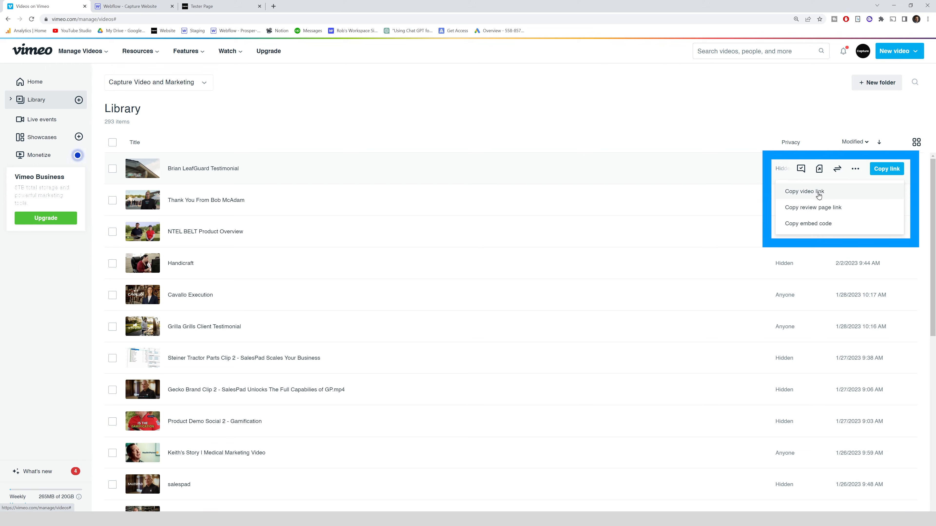
pyautogui.click(817, 225)
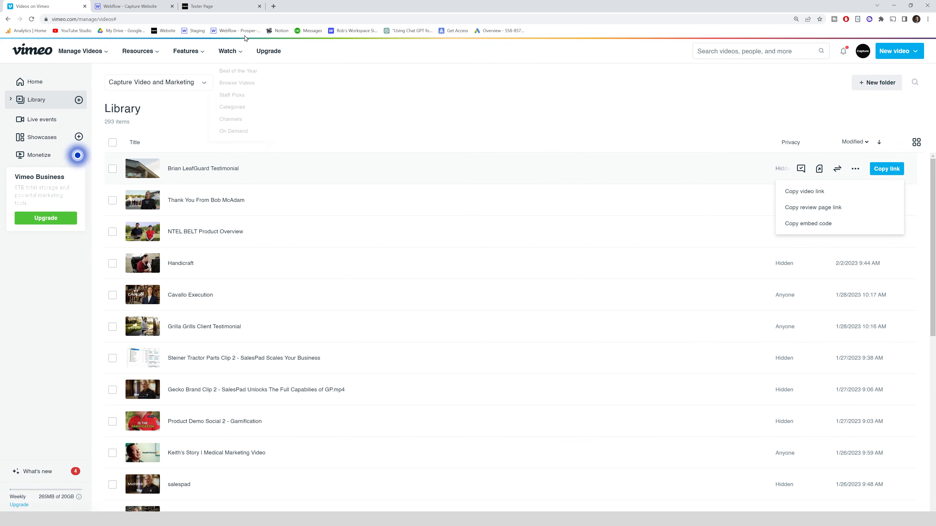
# - Switch to Webflow, paste the copied Vimeo embed code into the HTML Embed beside the Testing Page's existing video, and save it
pyautogui.click(129, 6)
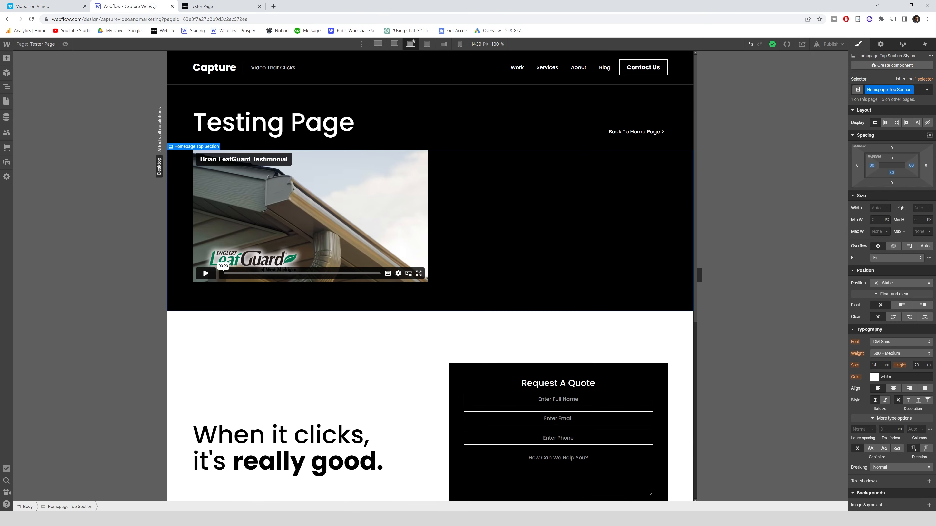
pyautogui.click(562, 191)
pyautogui.click(471, 146)
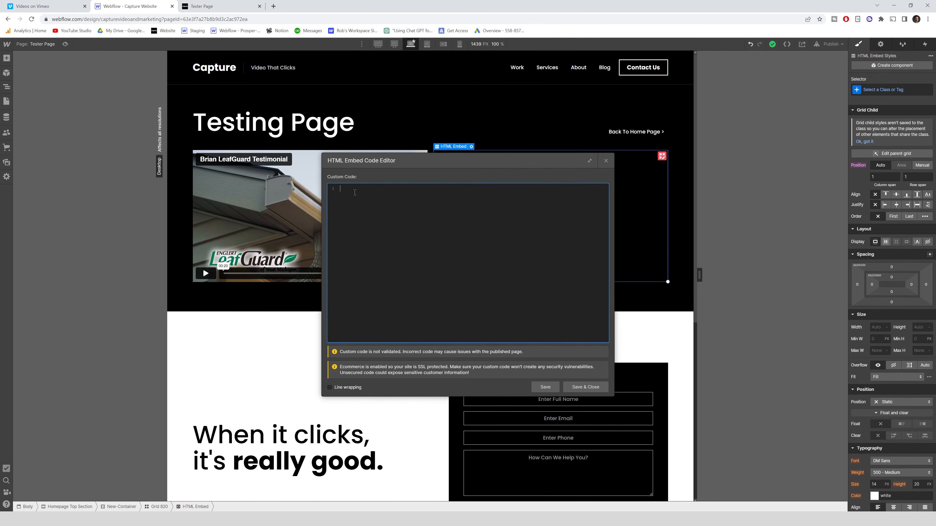
pyautogui.hotkey('ctrl', 'v')
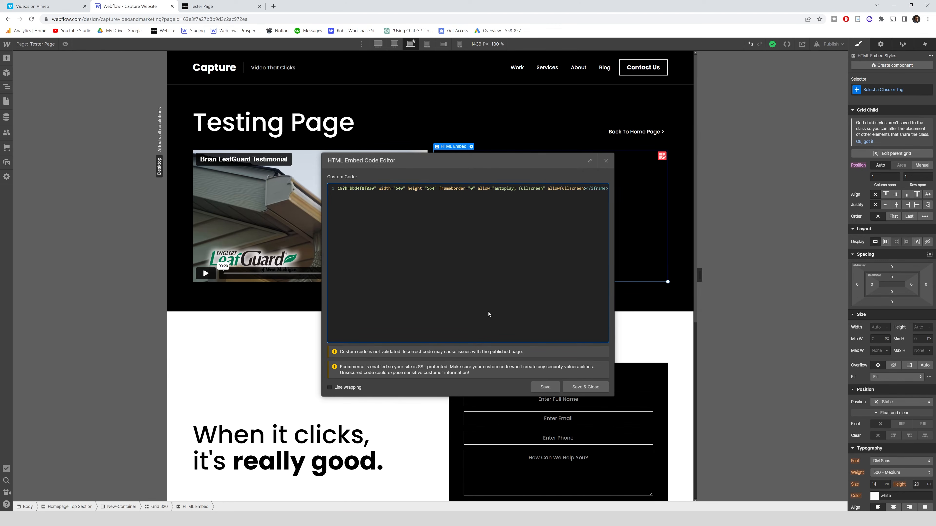
pyautogui.click(553, 390)
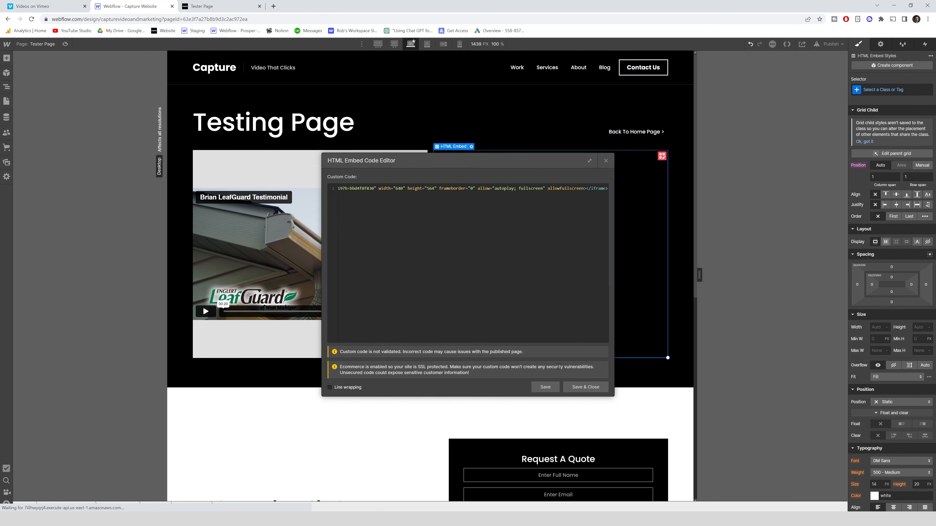
pyautogui.click(605, 162)
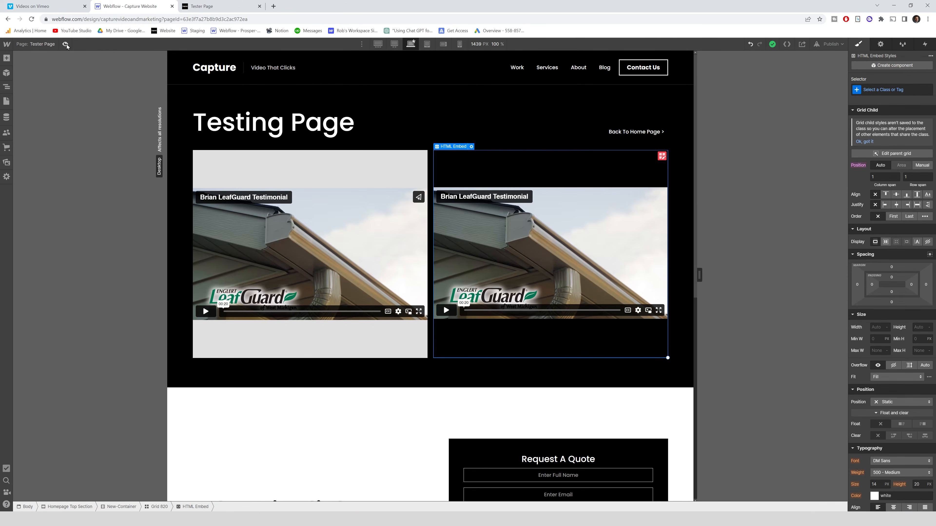
# - Publish the site to the selected domains and play the first embedded testimonial on the live Tester Page
pyautogui.click(831, 44)
pyautogui.click(810, 154)
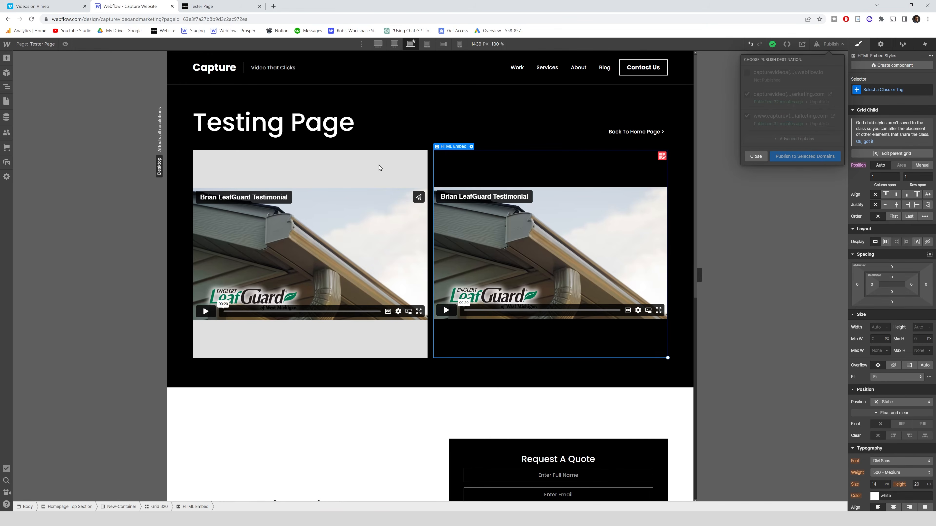
pyautogui.hotkey('ctrl', 'Tab')
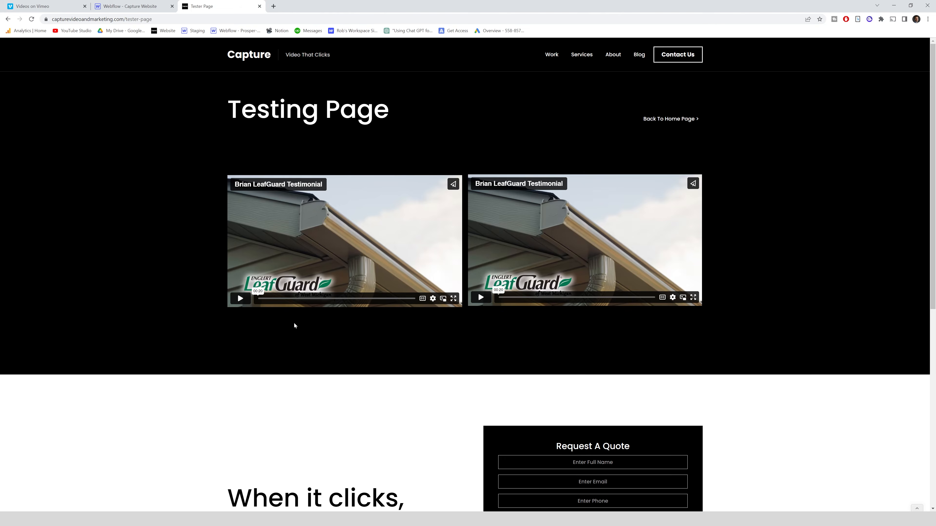
pyautogui.click(240, 299)
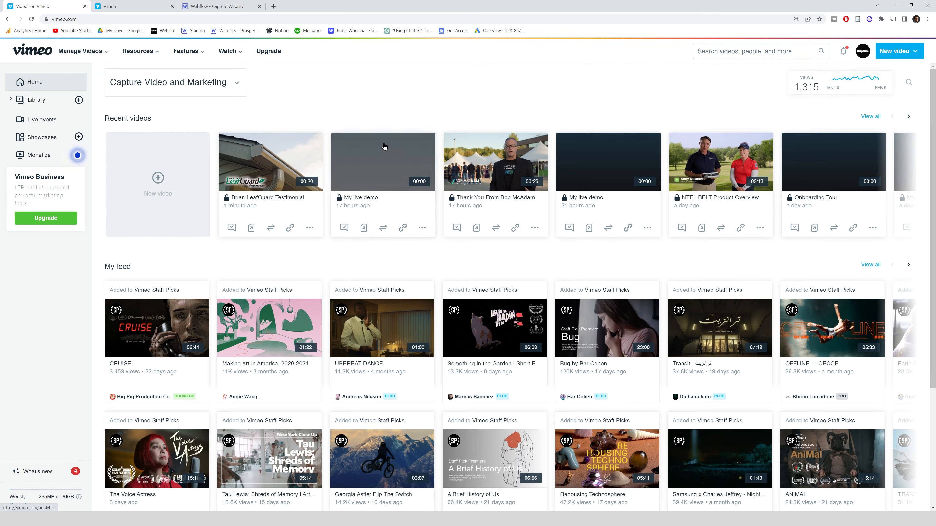
# - Open Vimeo's analytics dashboard and examine views by city, device and source URL, watch time and the most viewed videos
pyautogui.moveTo(80, 51)
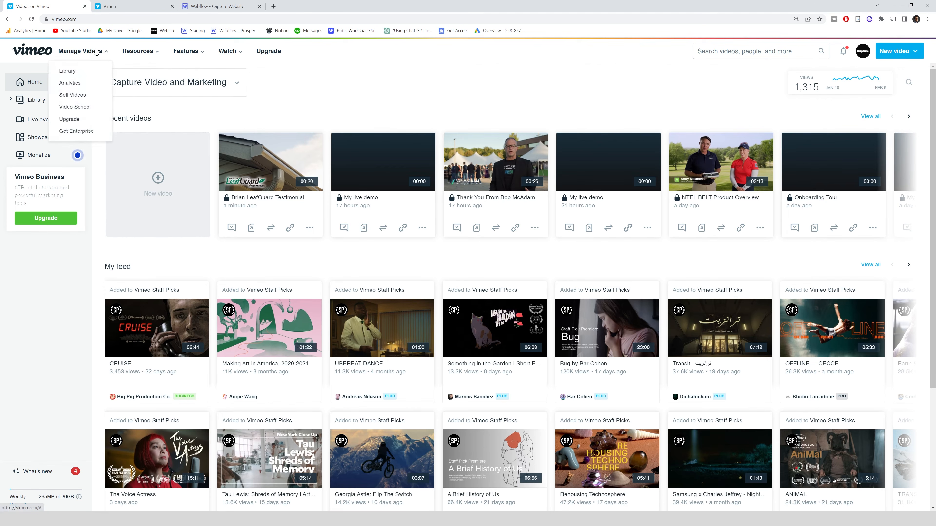
pyautogui.click(70, 84)
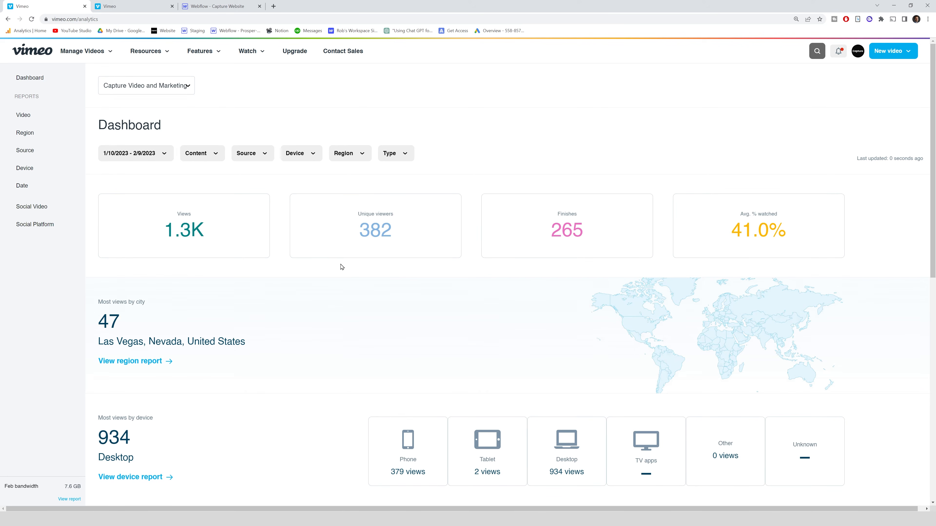
pyautogui.scroll(-5, 339, 268)
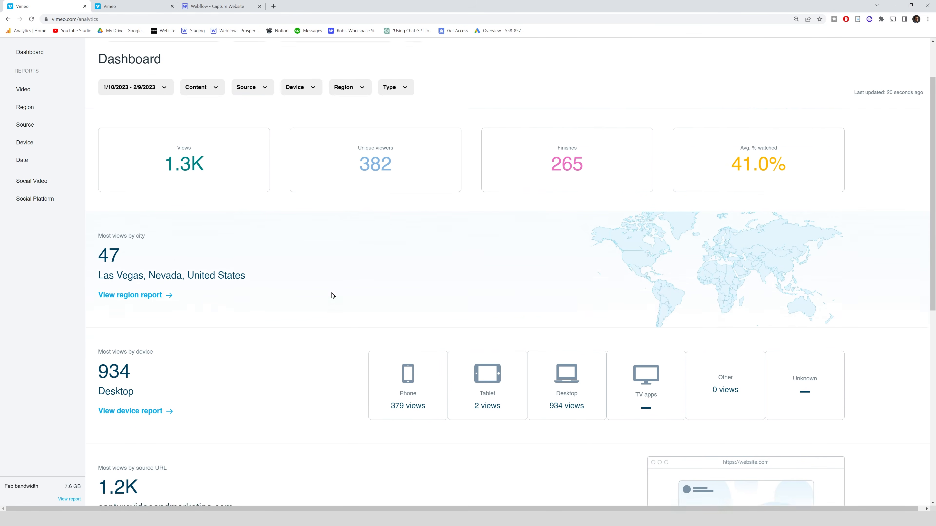
pyautogui.scroll(-4, 200, 284)
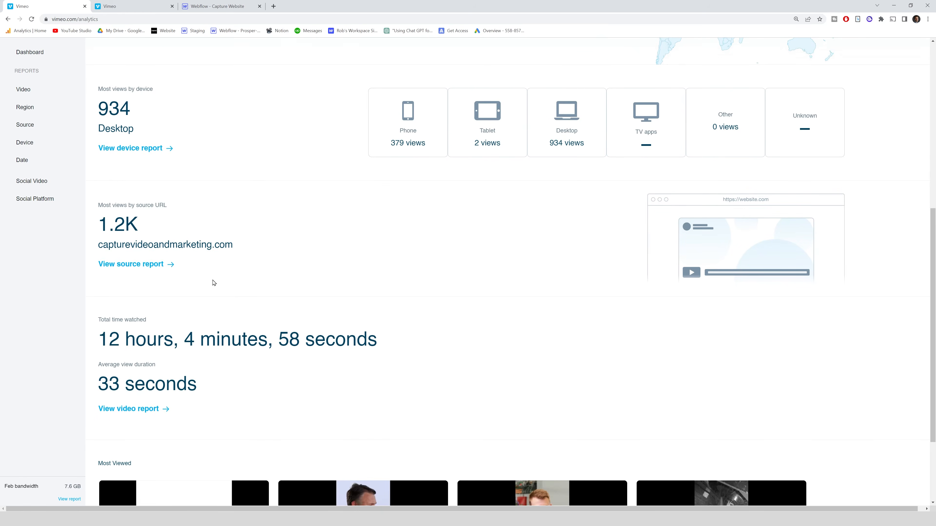
pyautogui.moveTo(168, 205); pyautogui.dragTo(146, 205)
pyautogui.scroll(-3, 213, 237)
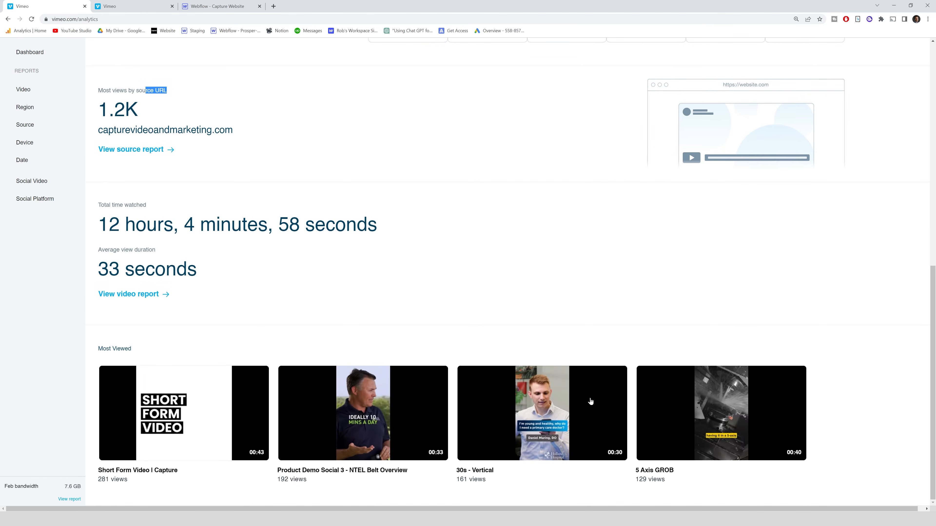
pyautogui.scroll(8, 294, 297)
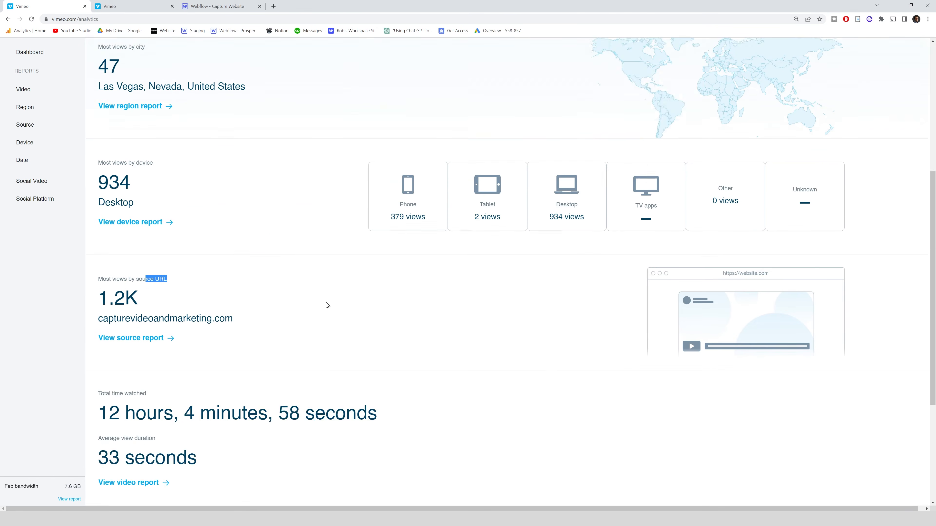
# - Open the Video report, set its date range to 2/9/2022 - 2/9/2023, and examine the chart and per-video statistics
pyautogui.click(34, 91)
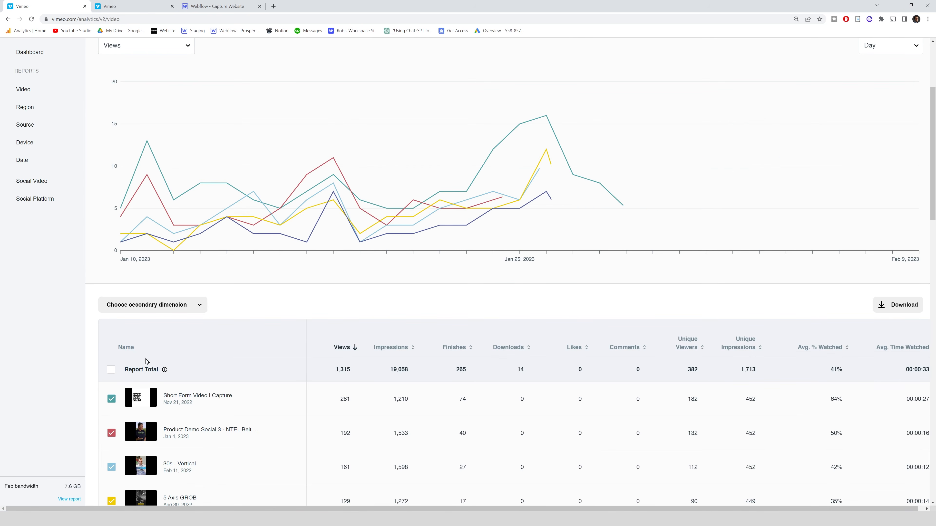
pyautogui.scroll(-2, 305, 459)
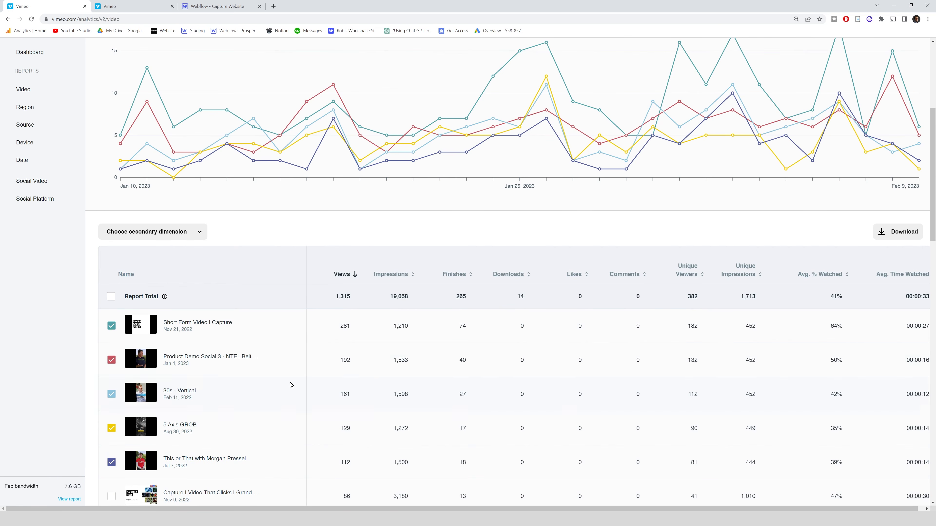
pyautogui.scroll(5, 311, 247)
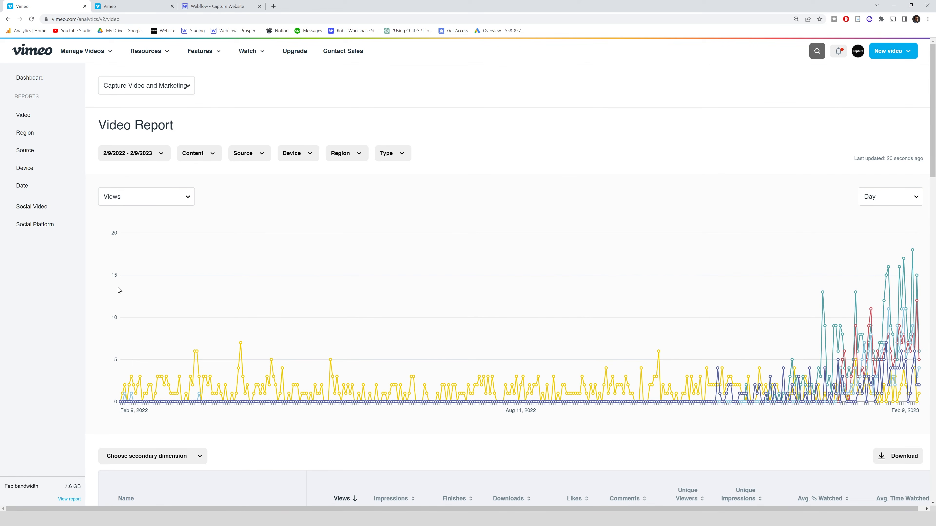
pyautogui.scroll(-7, 295, 397)
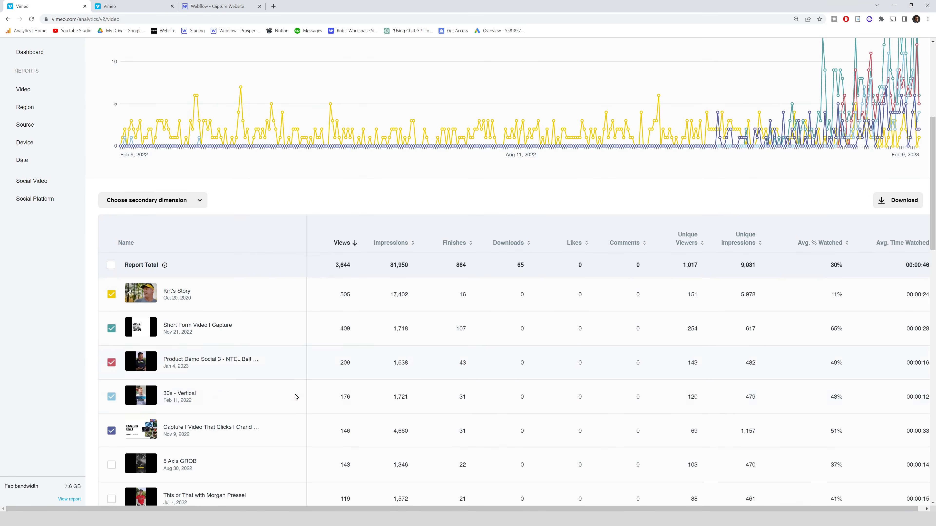
pyautogui.scroll(-2, 294, 396)
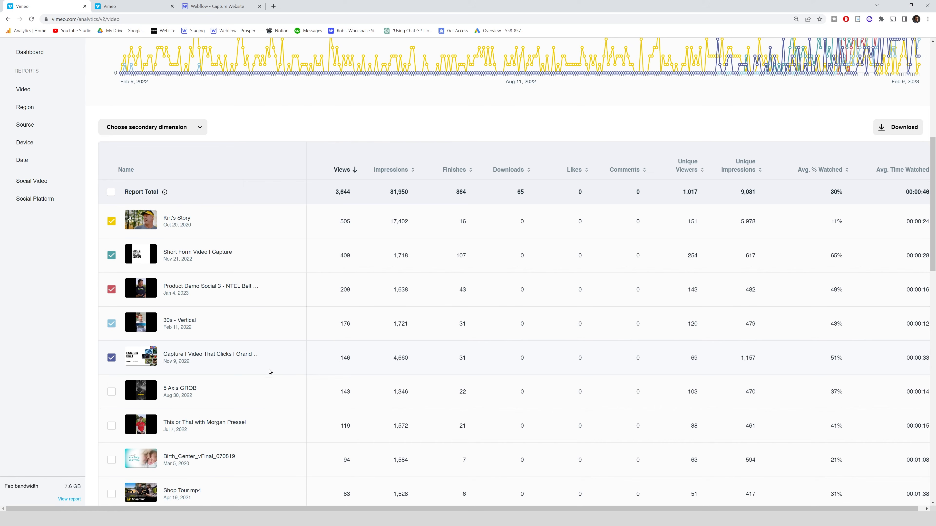
# - View the viewer retention of the Capture agency reel, then open the Short Form Video | Capture entry from the report
pyautogui.click(201, 356)
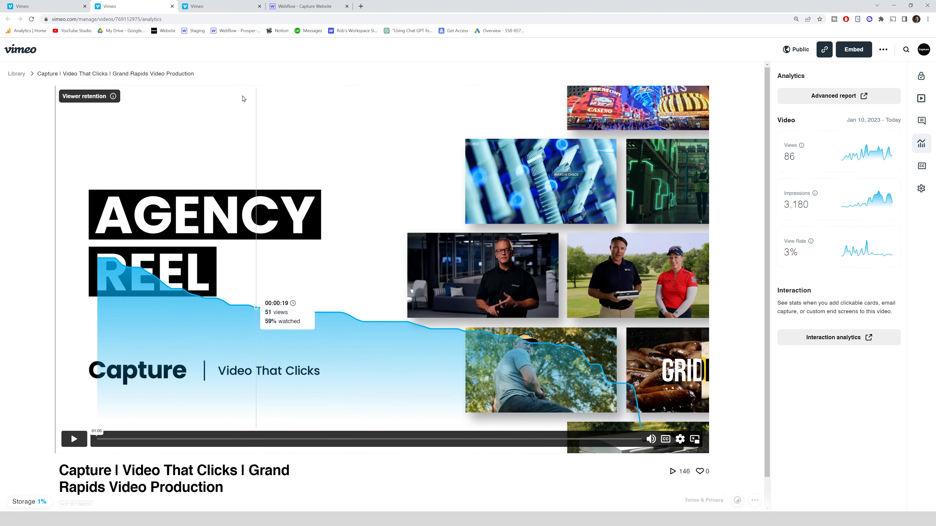
pyautogui.click(27, 4)
pyautogui.click(183, 256)
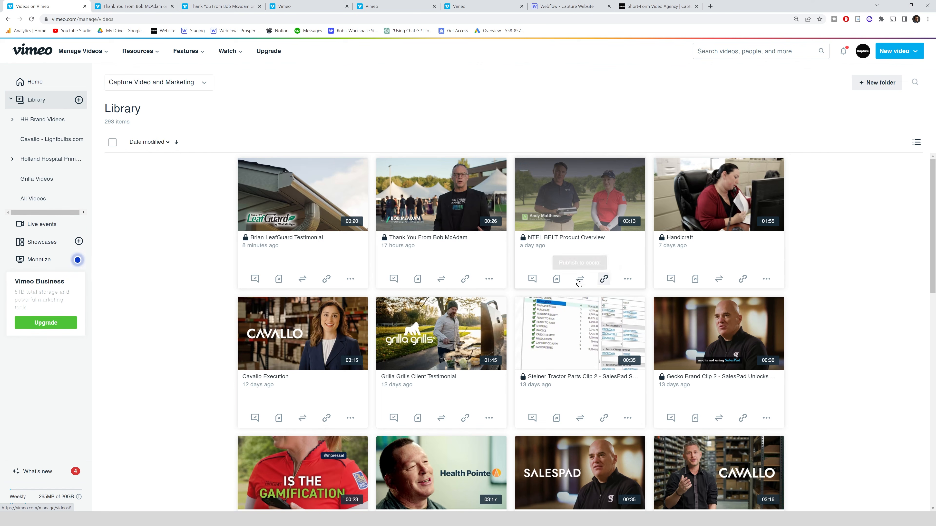
# - Copy the email embed code for the NTEL BELT Product Overview video with Gmail as the email provider
pyautogui.click(628, 279)
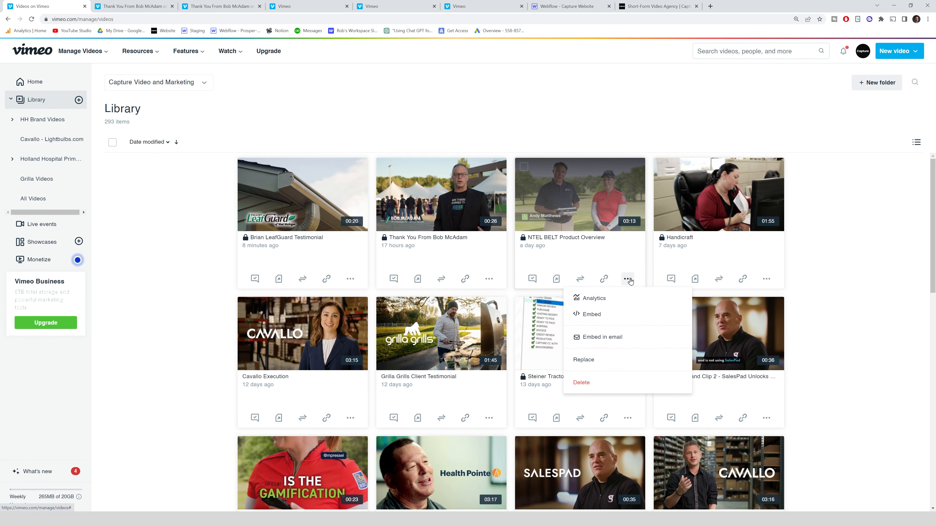
pyautogui.click(605, 341)
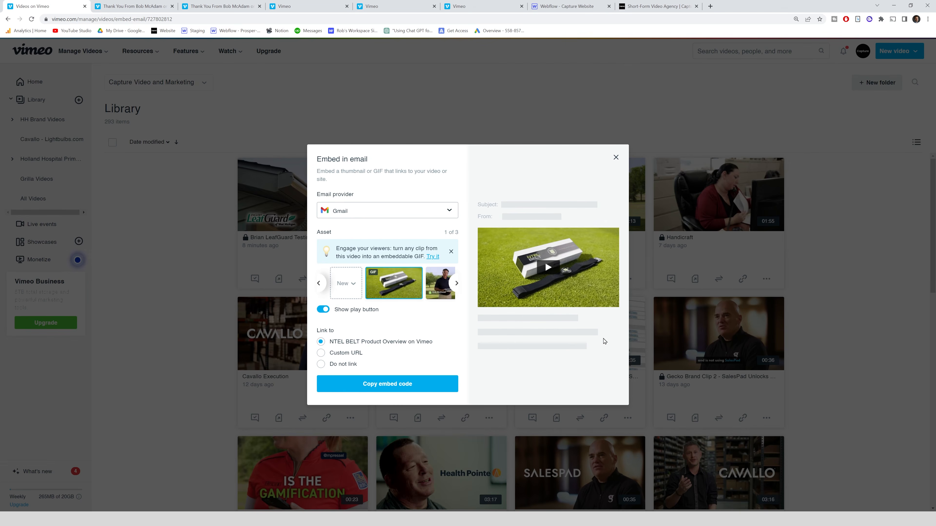
pyautogui.click(427, 214)
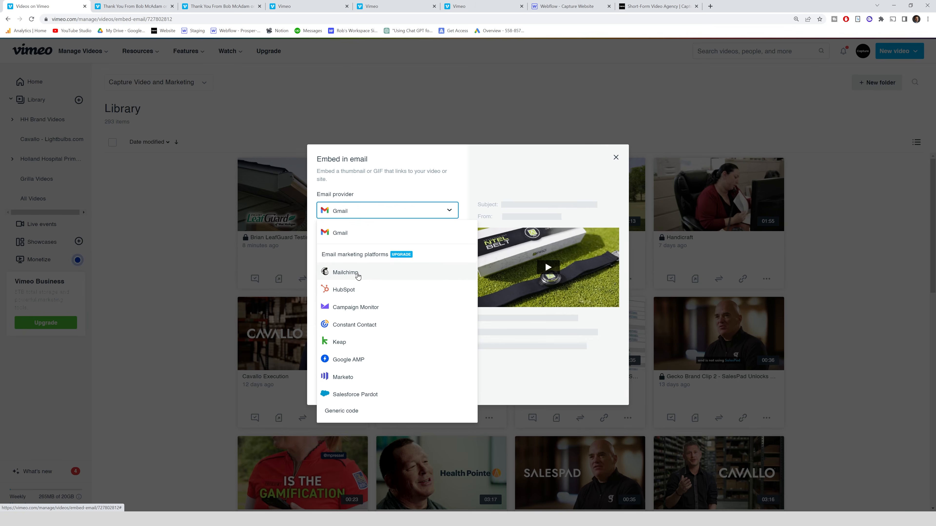
pyautogui.click(359, 233)
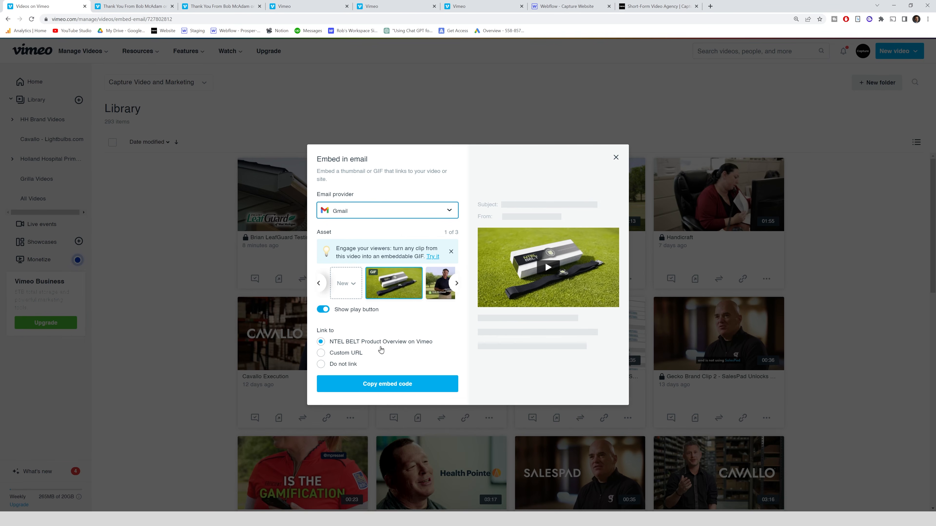
pyautogui.click(388, 384)
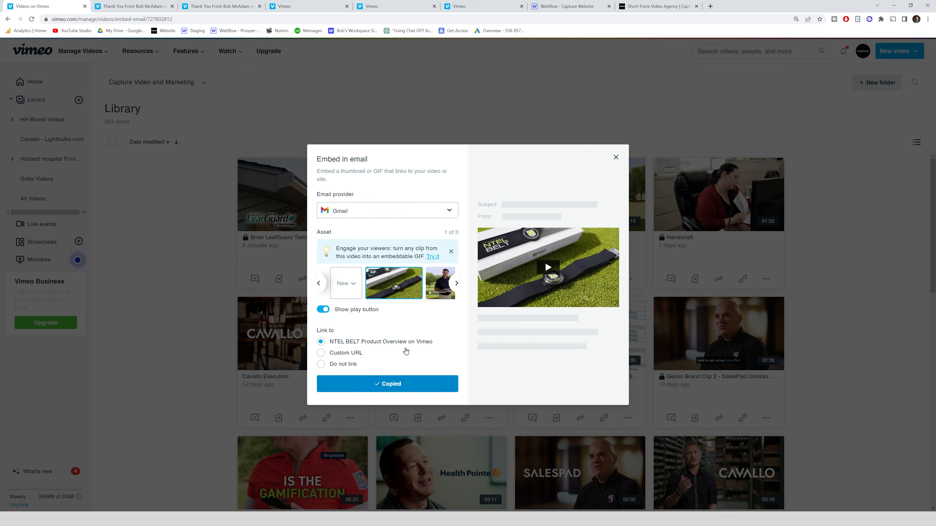